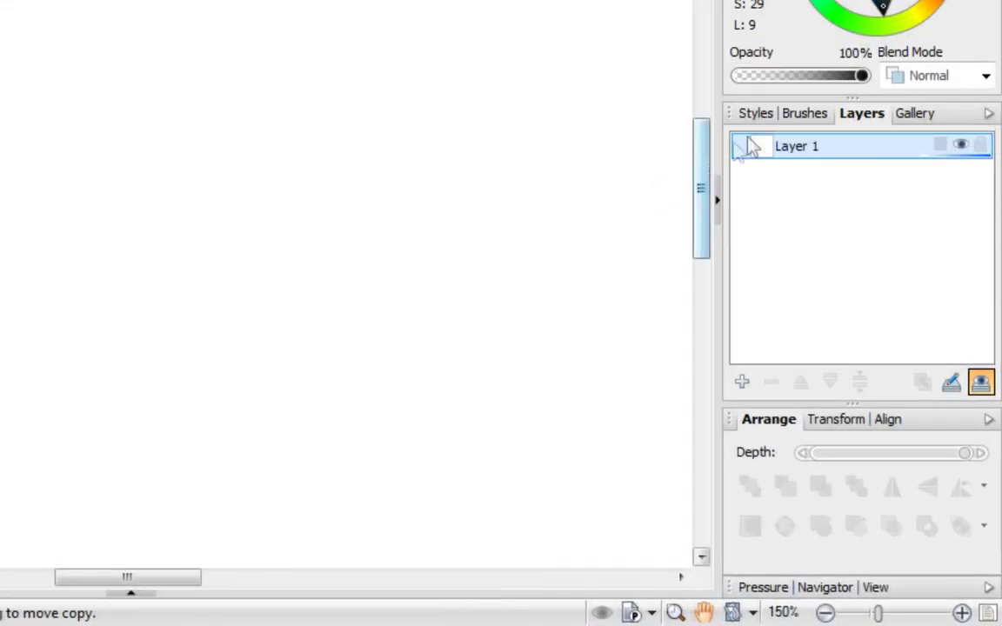
- Show the Brushes tab's Draw category, scrolled down to the Pencil brushes
click(794, 125)
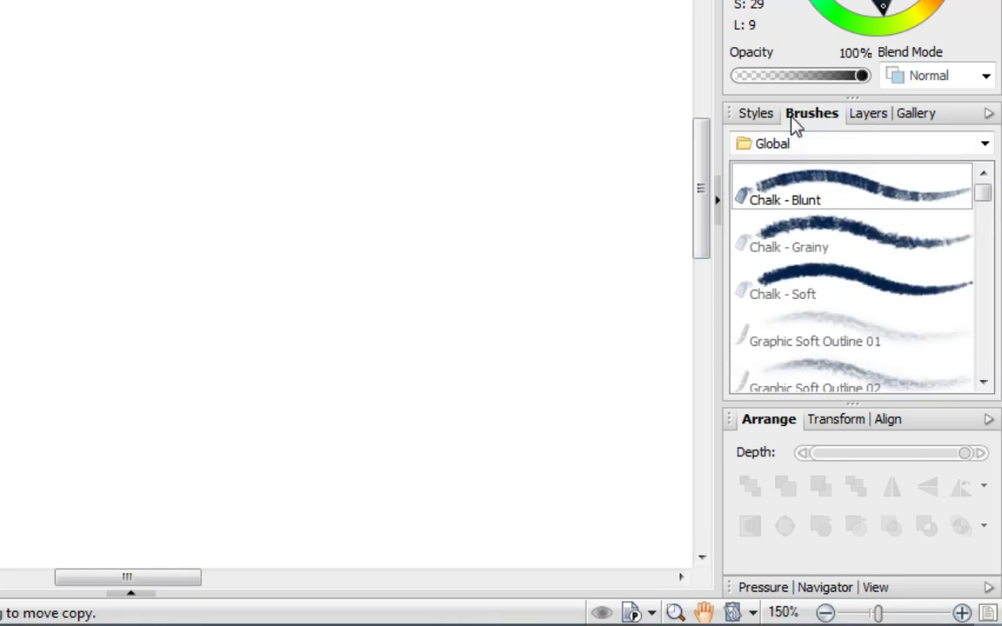
click(986, 145)
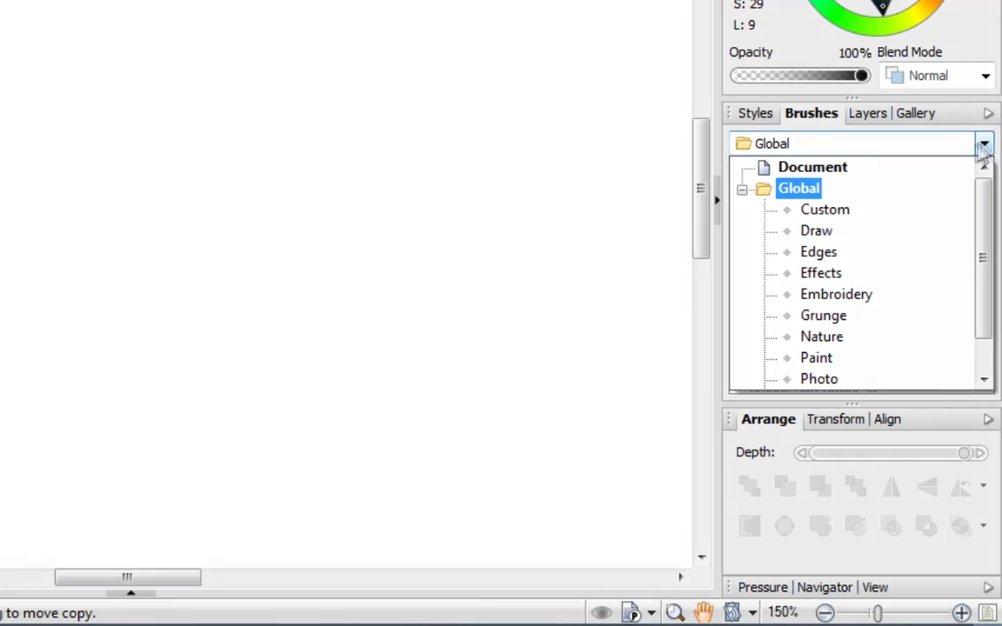
click(828, 239)
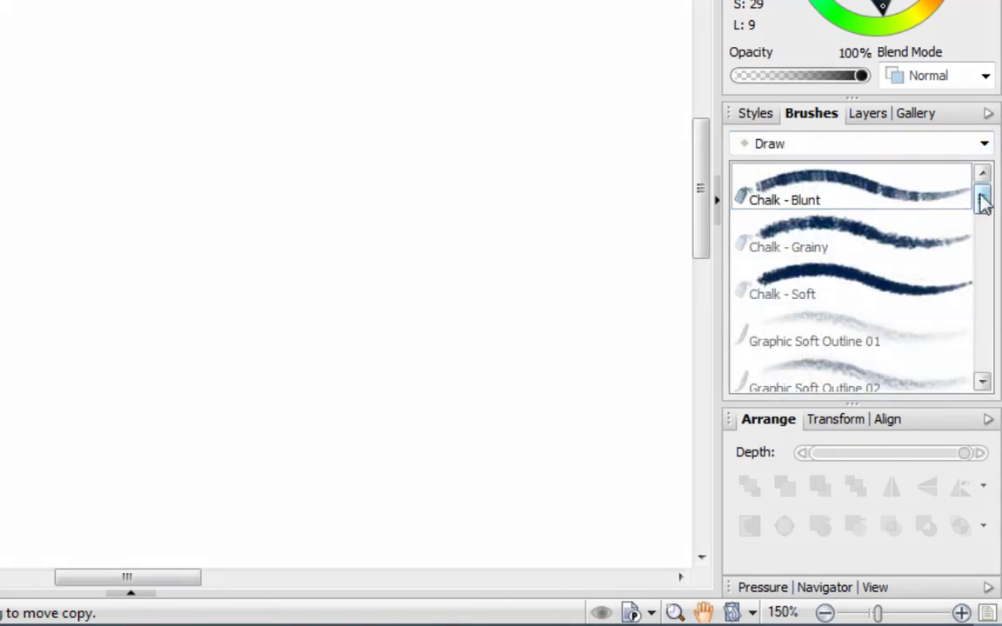
drag(980, 196, 985, 351)
- Paint three diagonal test strokes with the Pencil 03 brush, then return to the Pointer Tool
click(834, 329)
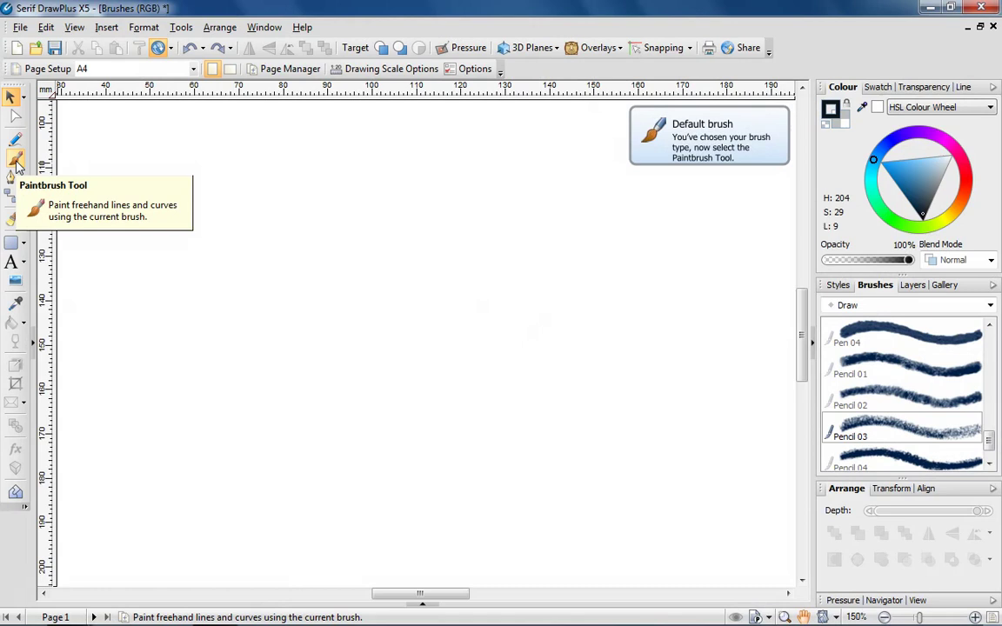
click(17, 160)
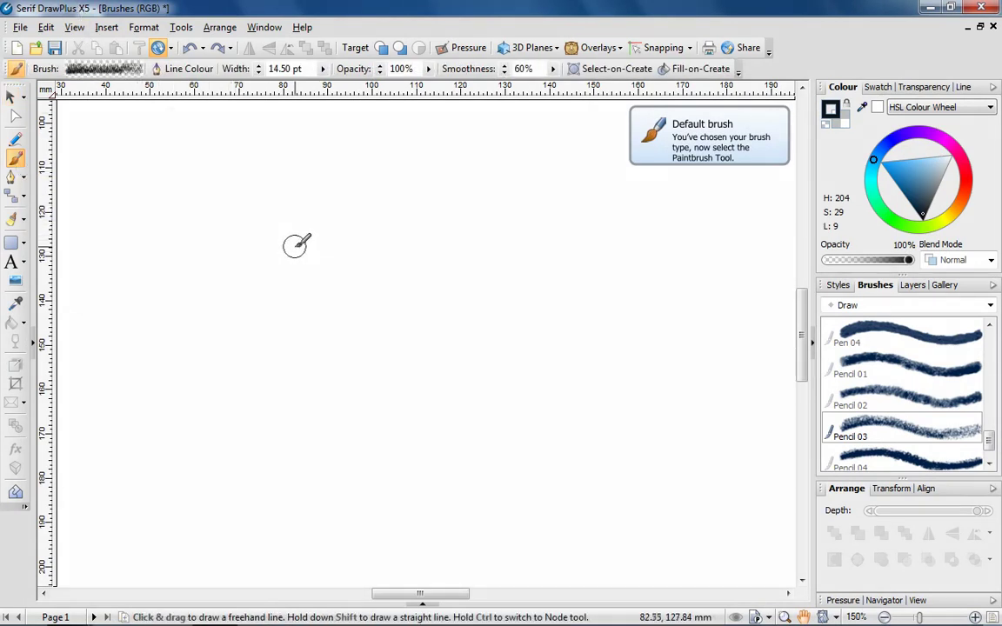
drag(232, 273, 313, 198)
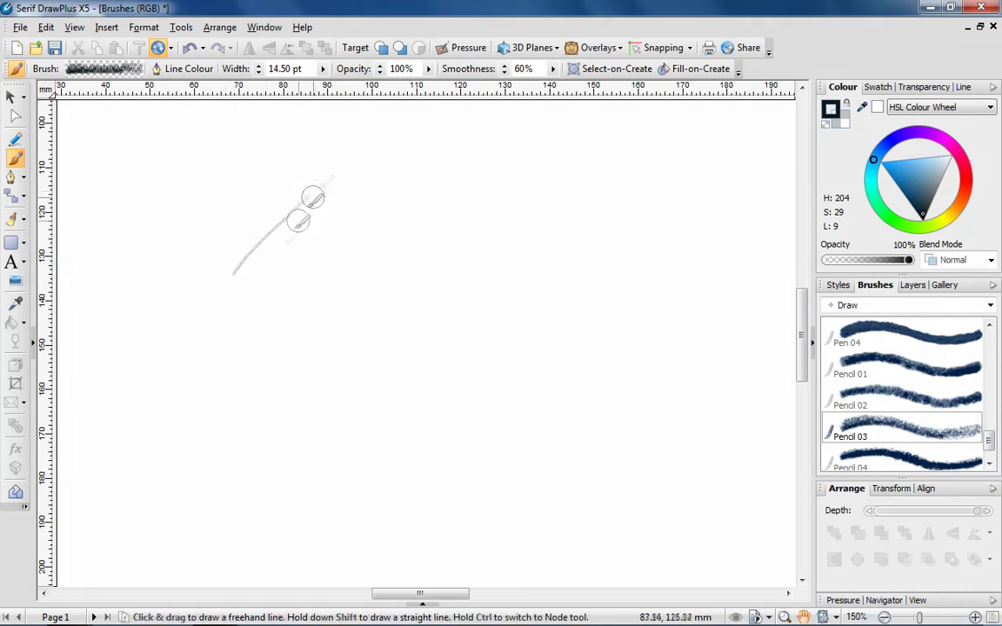
mouse_move(242, 308)
mouse_down()
mouse_move(309, 200)
mouse_move(387, 165)
mouse_up()
drag(265, 355, 472, 155)
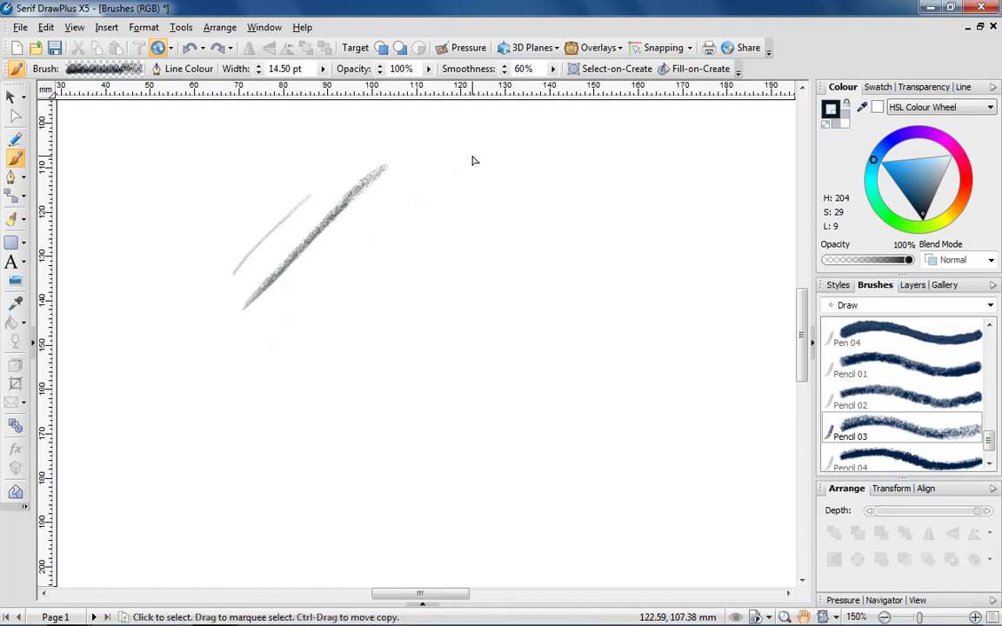
key(Escape)
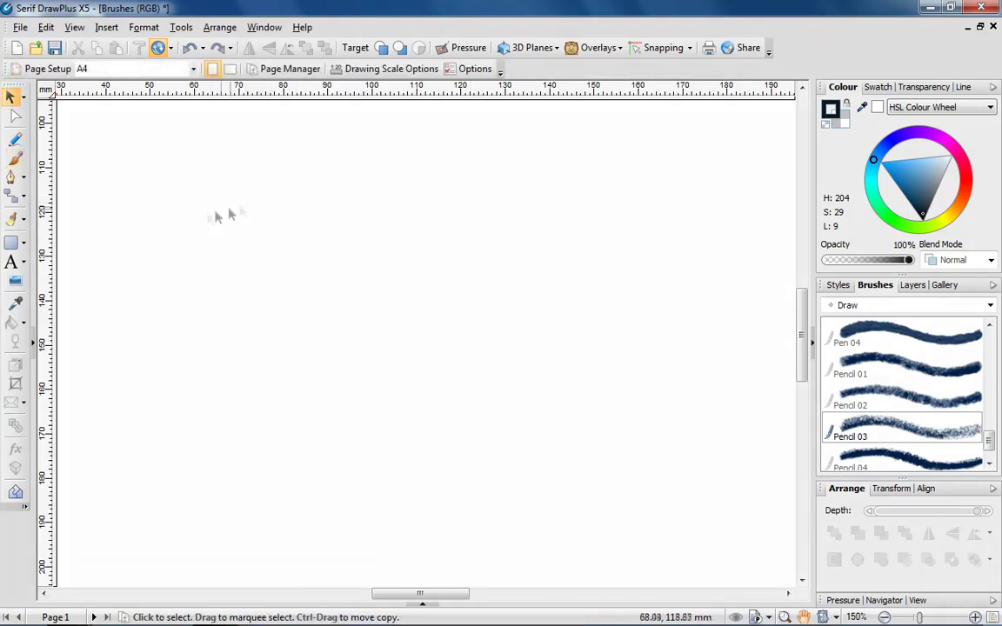
- Draw a large Quick Rectangle across the page with an 8 pt outline
click(22, 243)
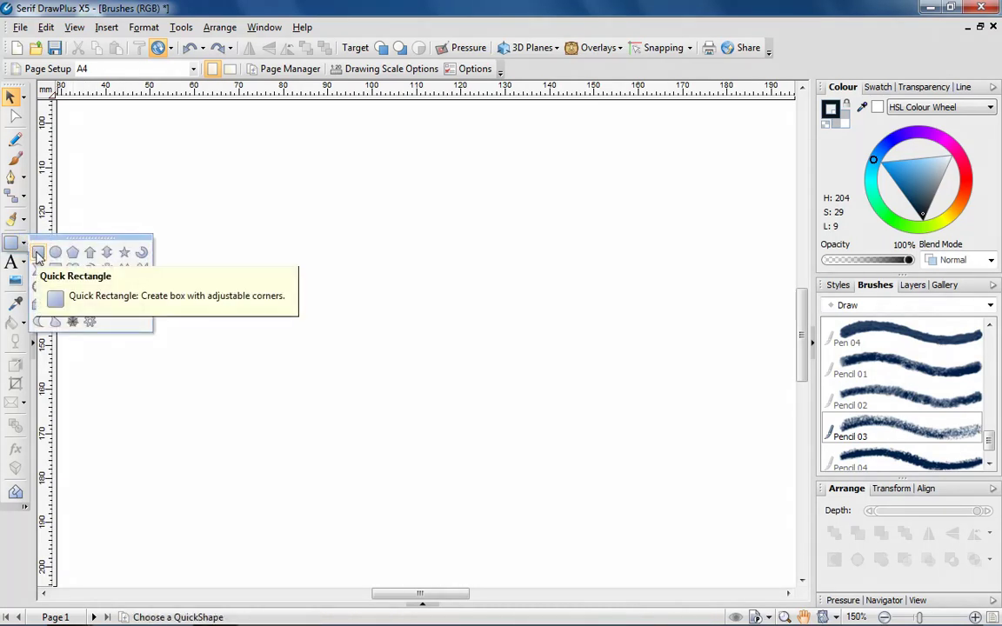
click(39, 253)
drag(165, 202, 707, 469)
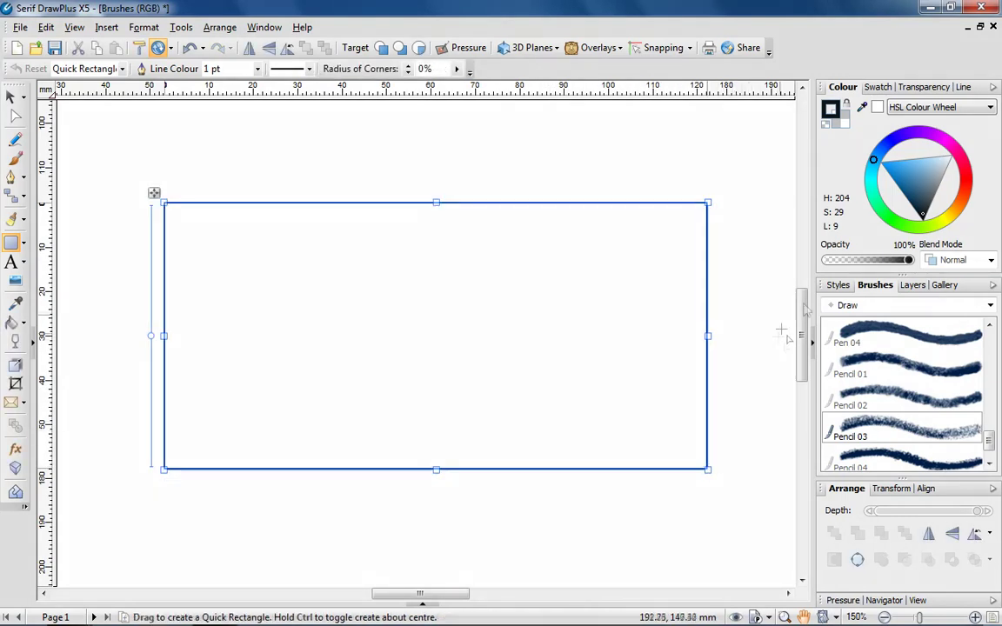
click(960, 90)
drag(839, 249, 878, 249)
- Colour the rectangle's outline light blue and its fill a darker blue
click(842, 86)
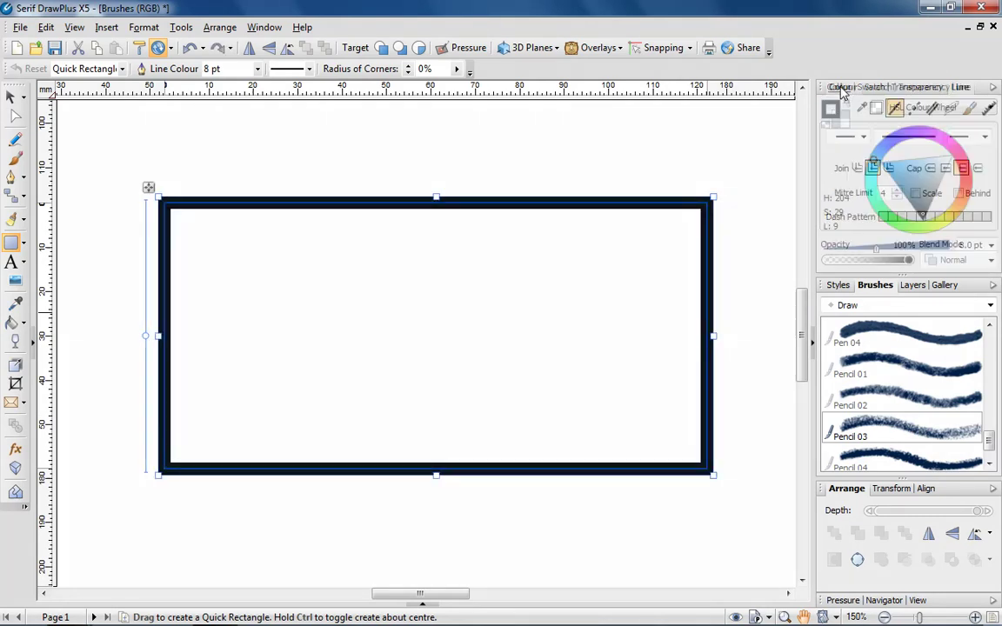
click(931, 161)
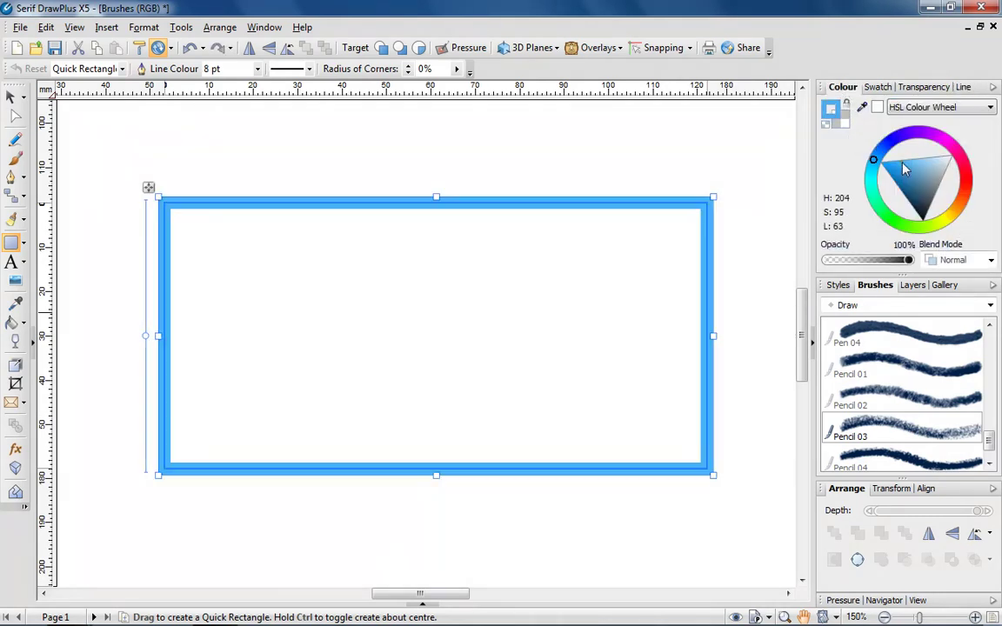
click(838, 118)
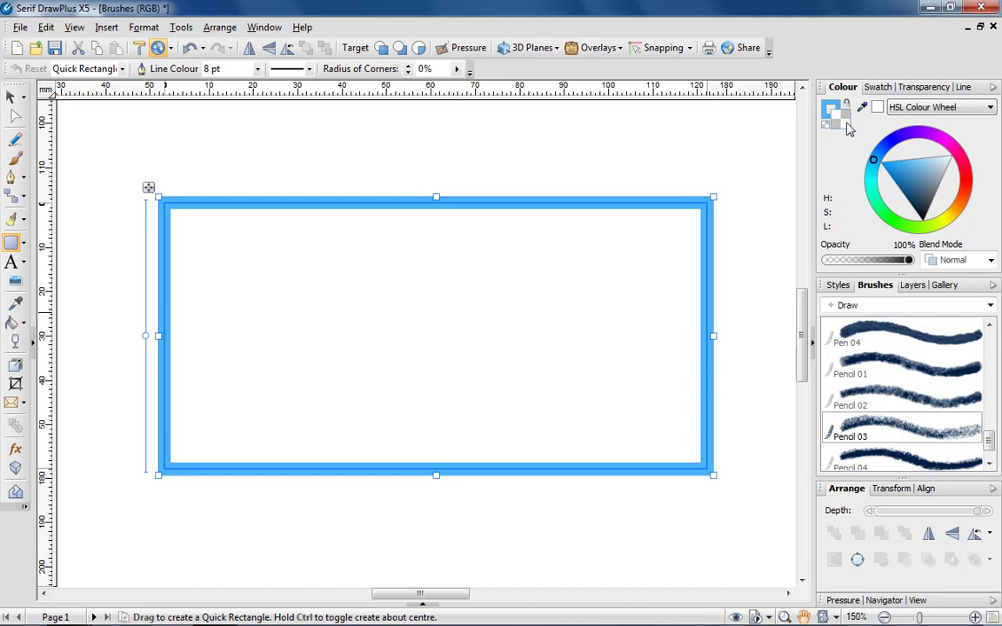
click(911, 179)
click(914, 184)
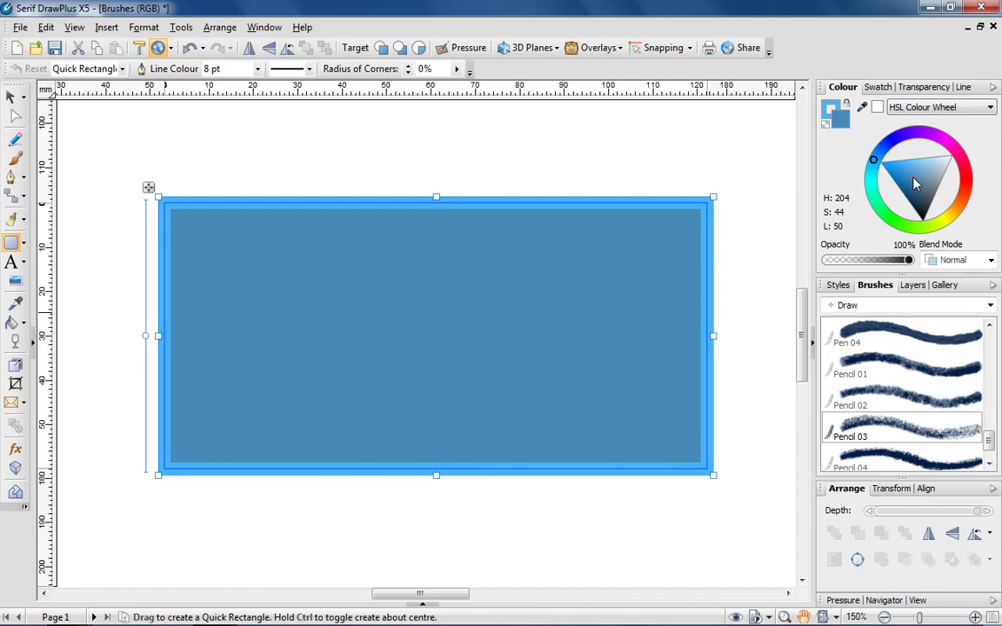
- Apply the Pencil 04 brush to the rectangle's outline and widen it to 14.5 pt
click(889, 458)
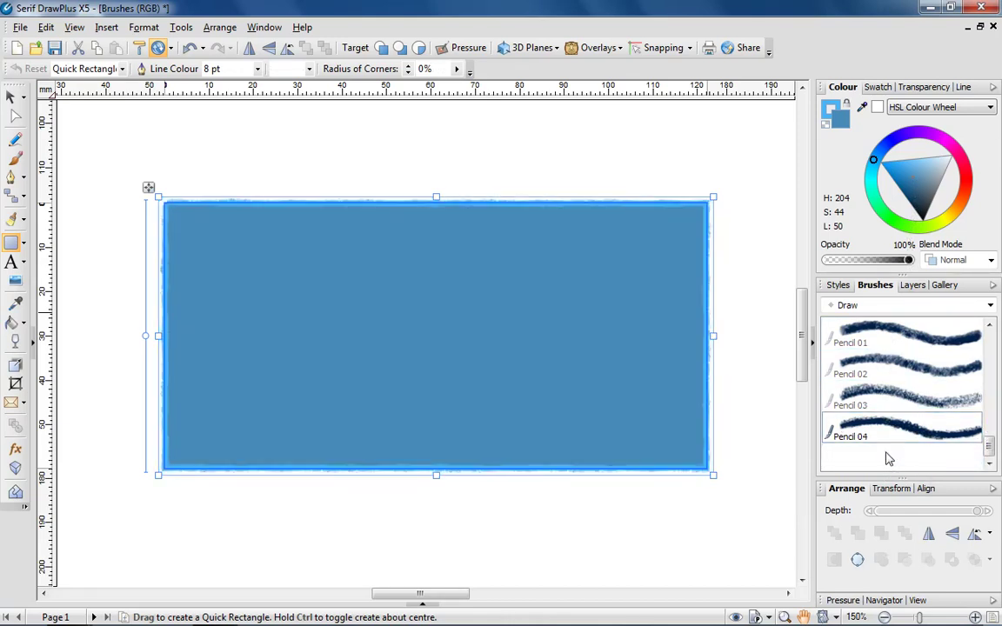
click(960, 87)
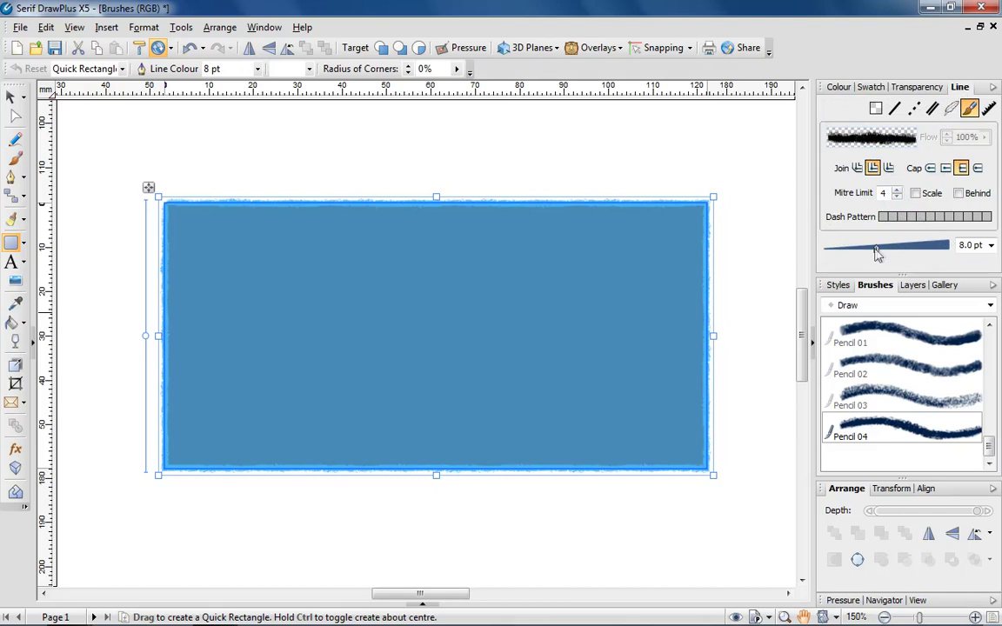
drag(876, 252, 895, 252)
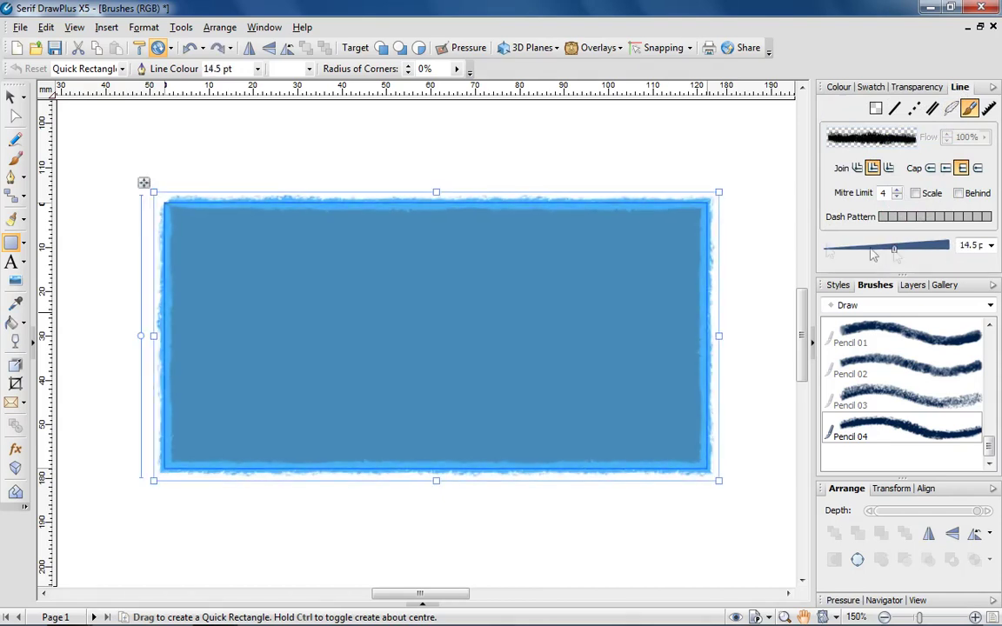
key(Escape)
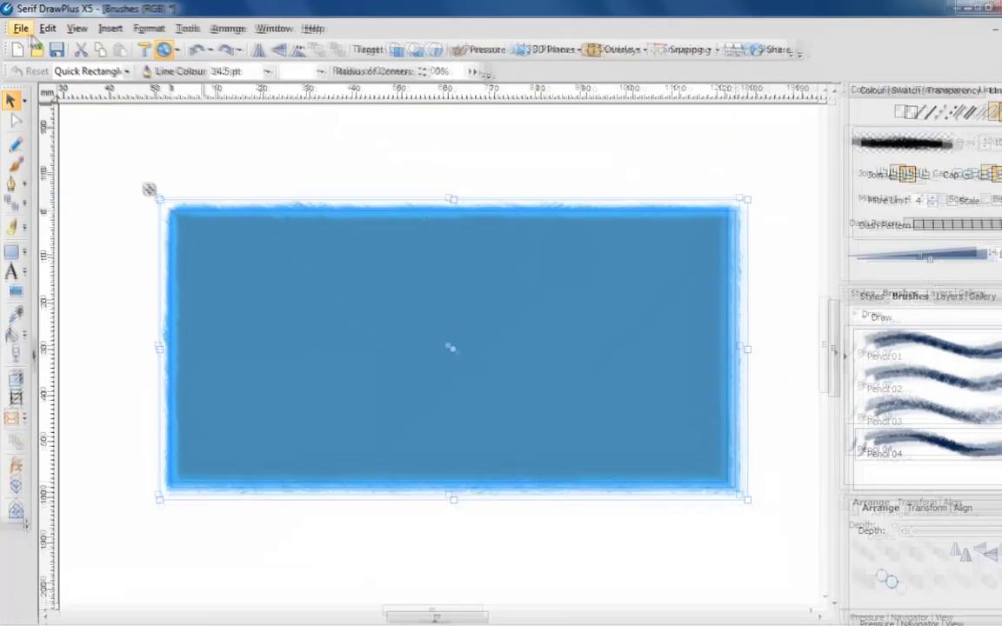
- Export the drawing as a PNG image named 'Blue Pencil Brush'
click(23, 29)
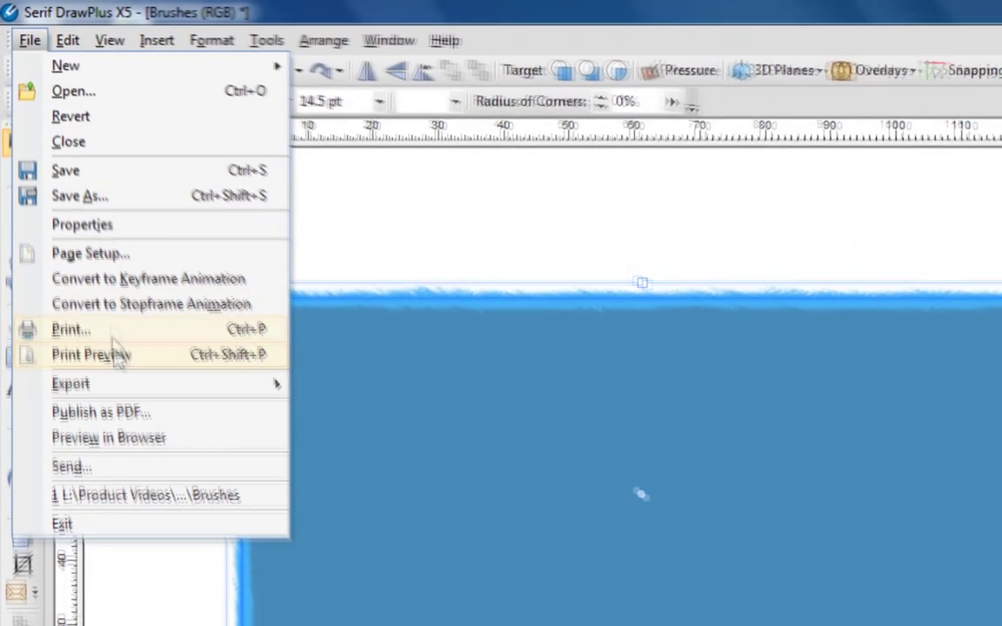
mouse_move(97, 312)
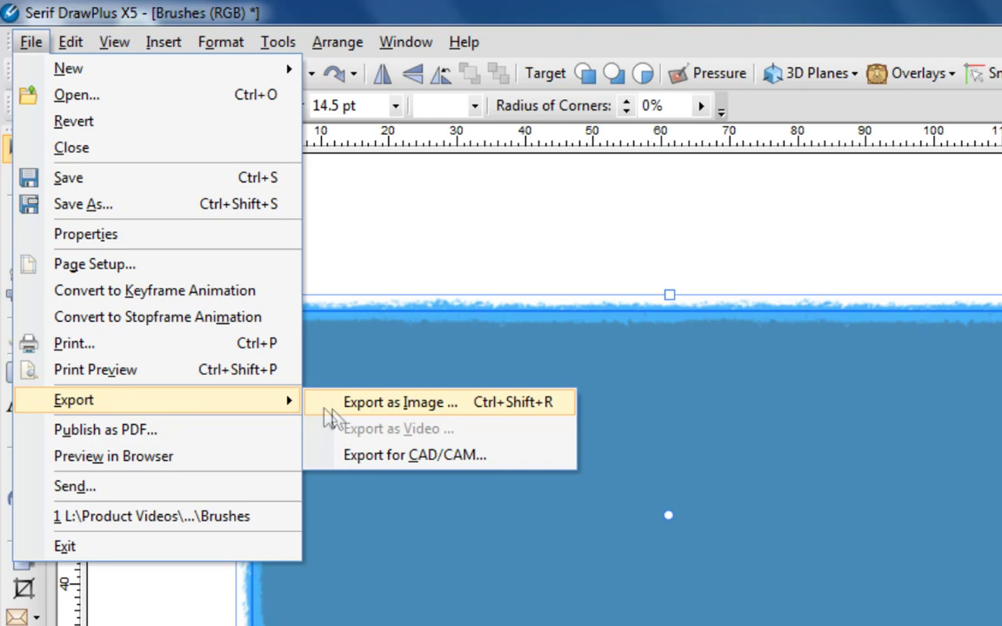
click(332, 415)
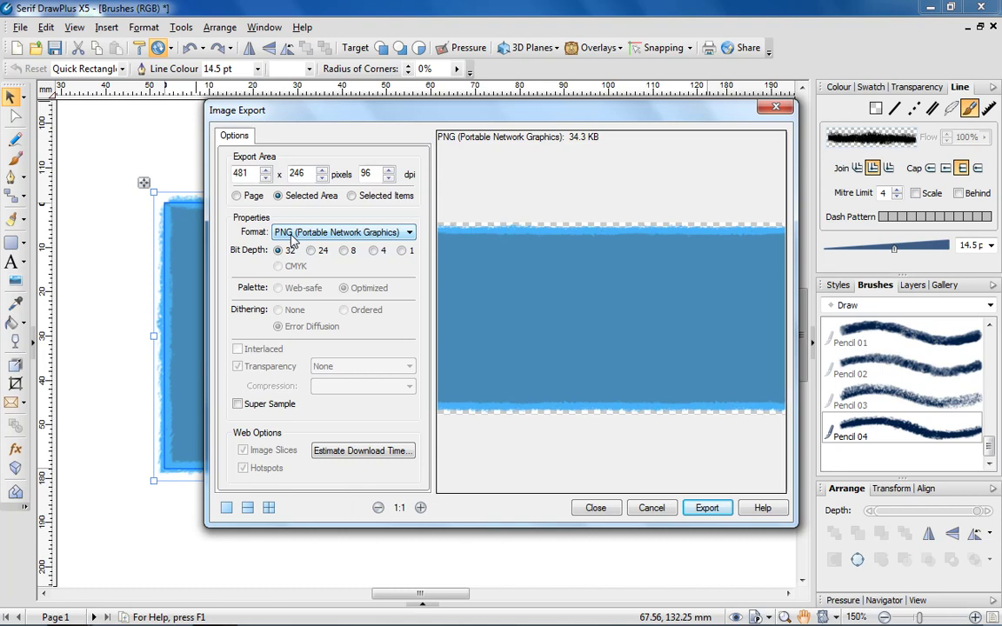
click(693, 513)
text(Blue)
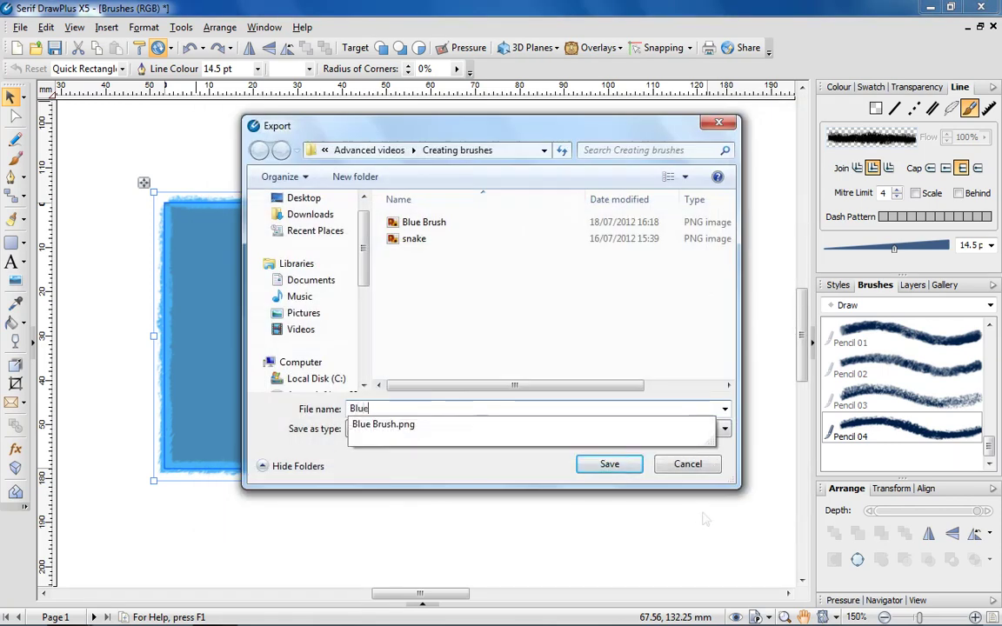
text( Pencil Brush)
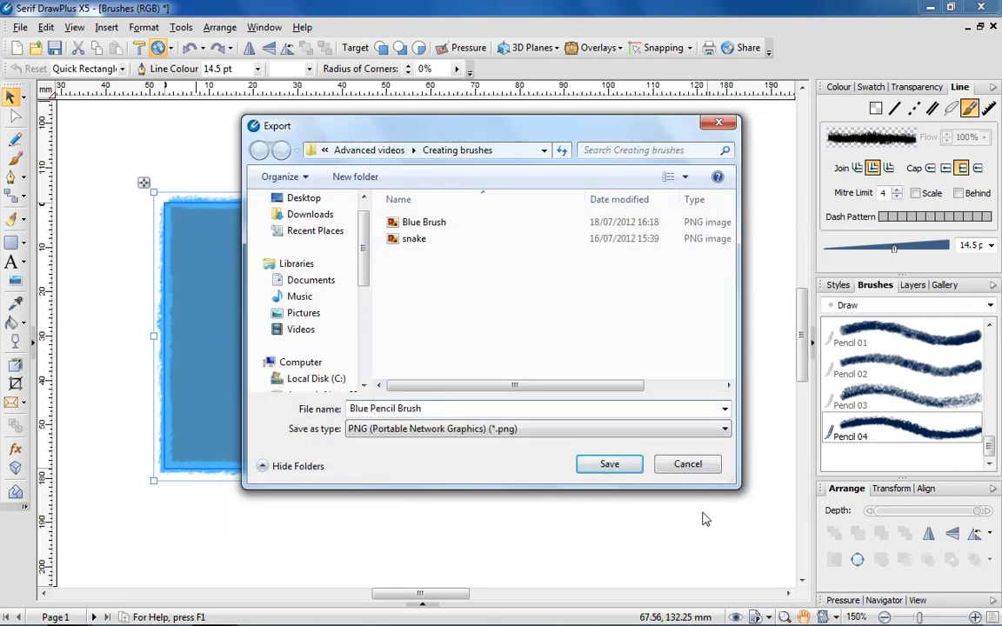
click(619, 466)
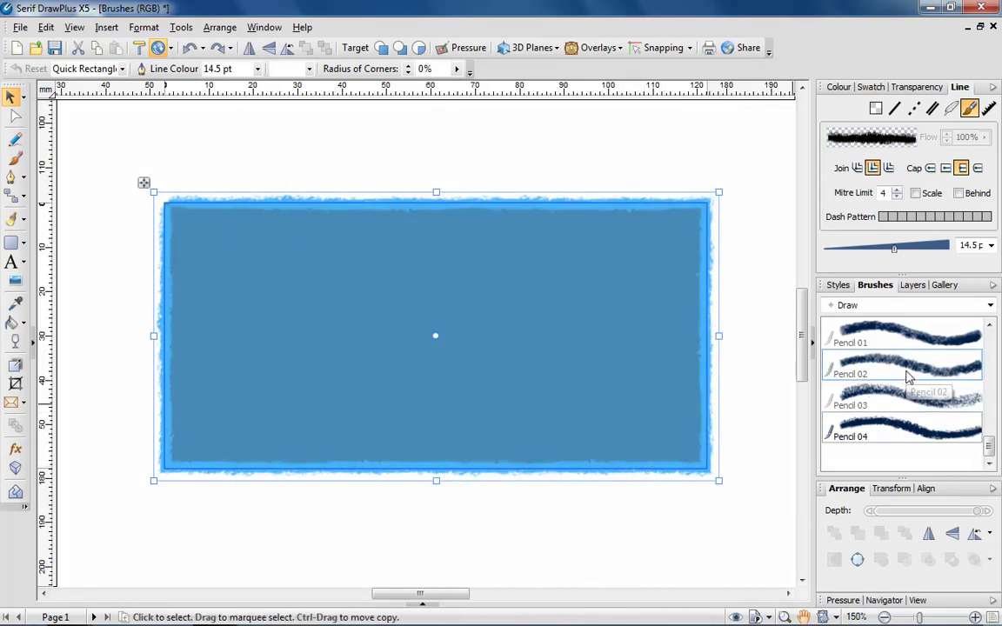
- Switch to the empty Custom brush category and add a new stroke brush there
click(870, 305)
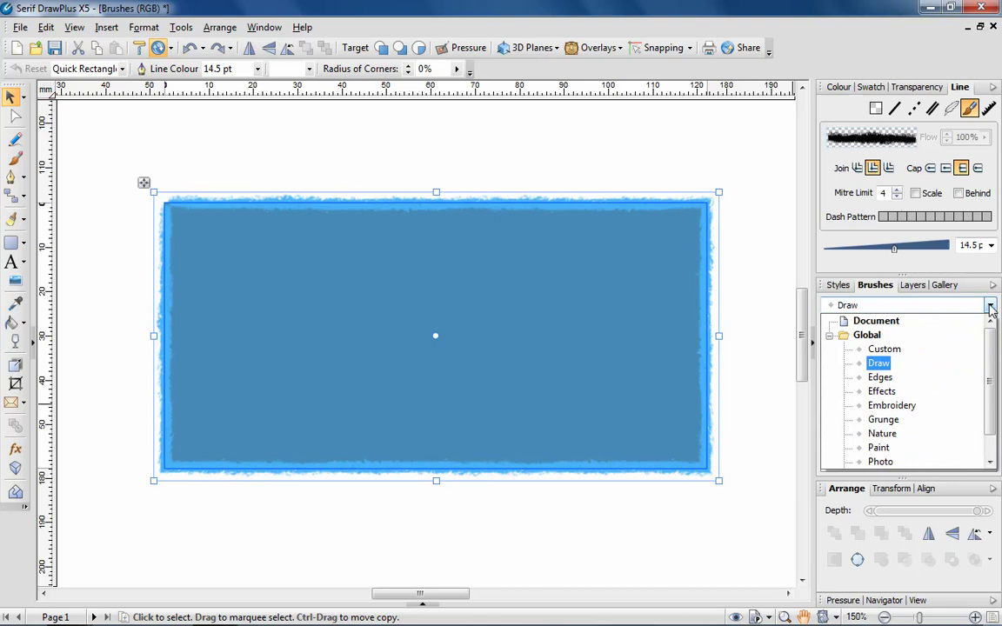
click(895, 350)
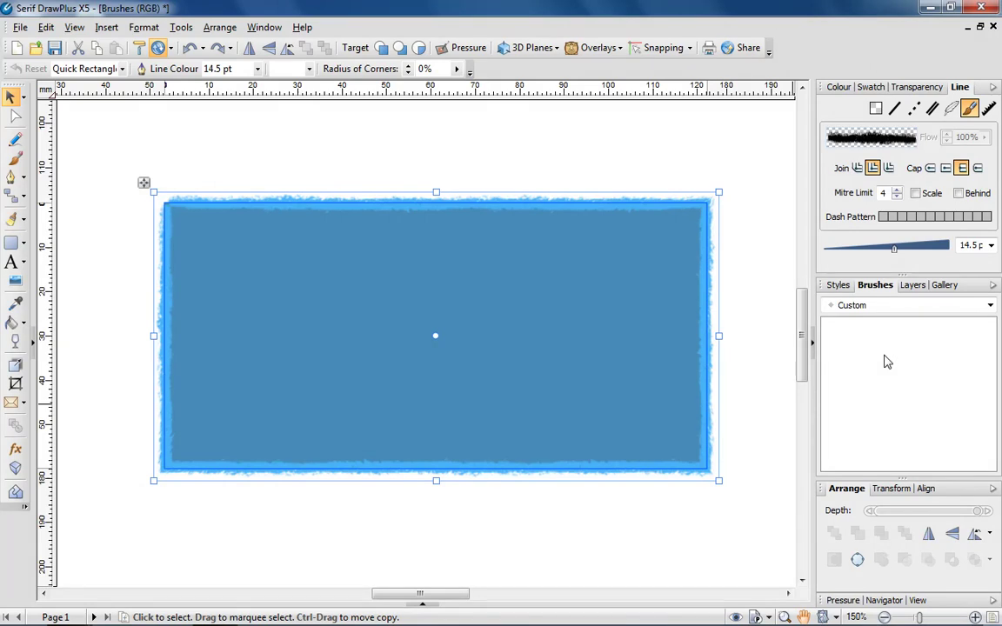
right_click(887, 362)
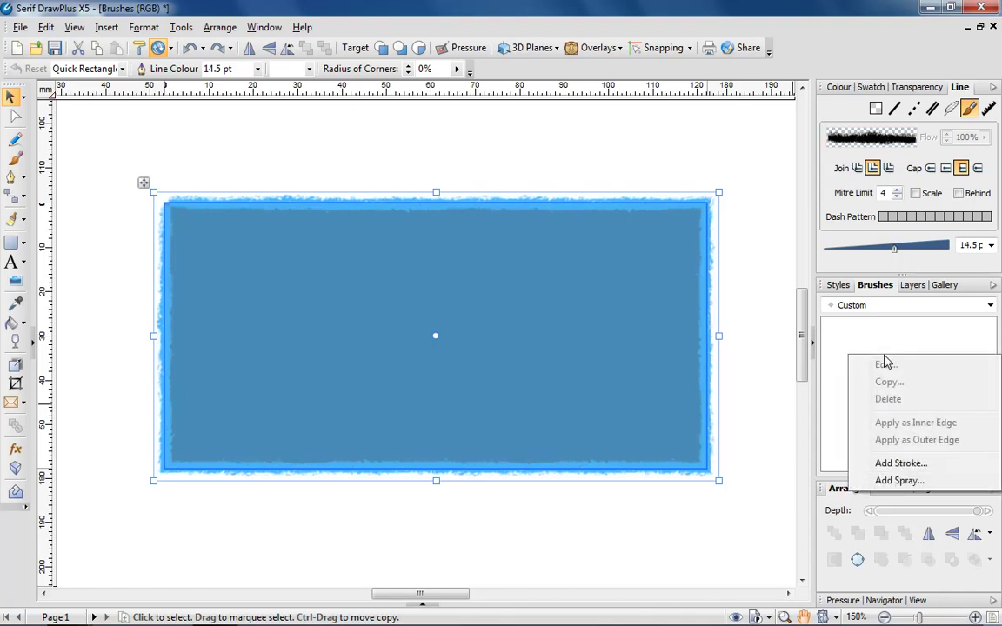
click(897, 463)
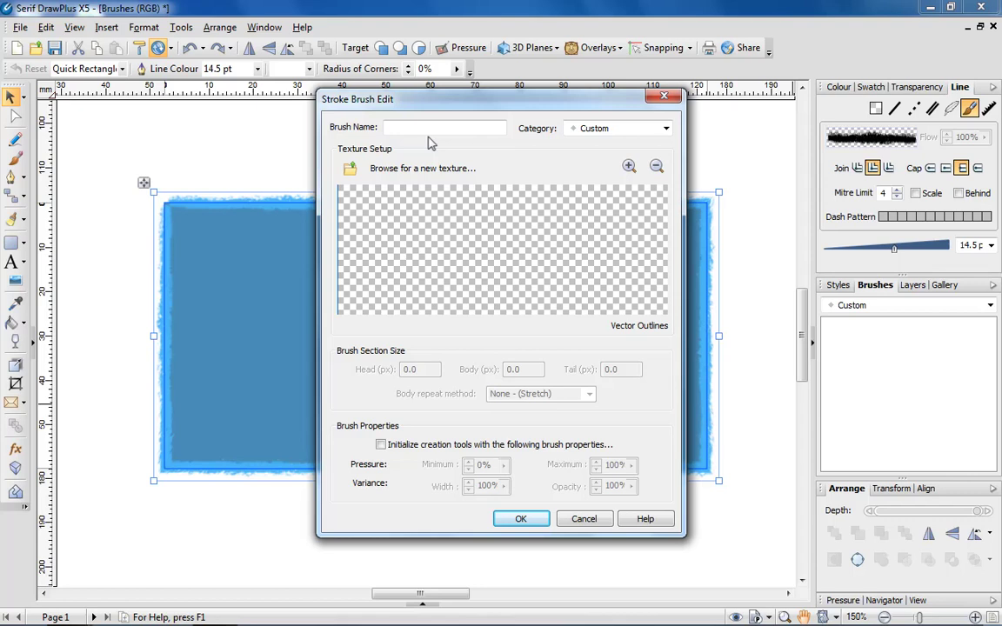
- Name the brush 'Blue Pencil Brush' and load the Blue Pencil Brush PNG as its texture
text(B)
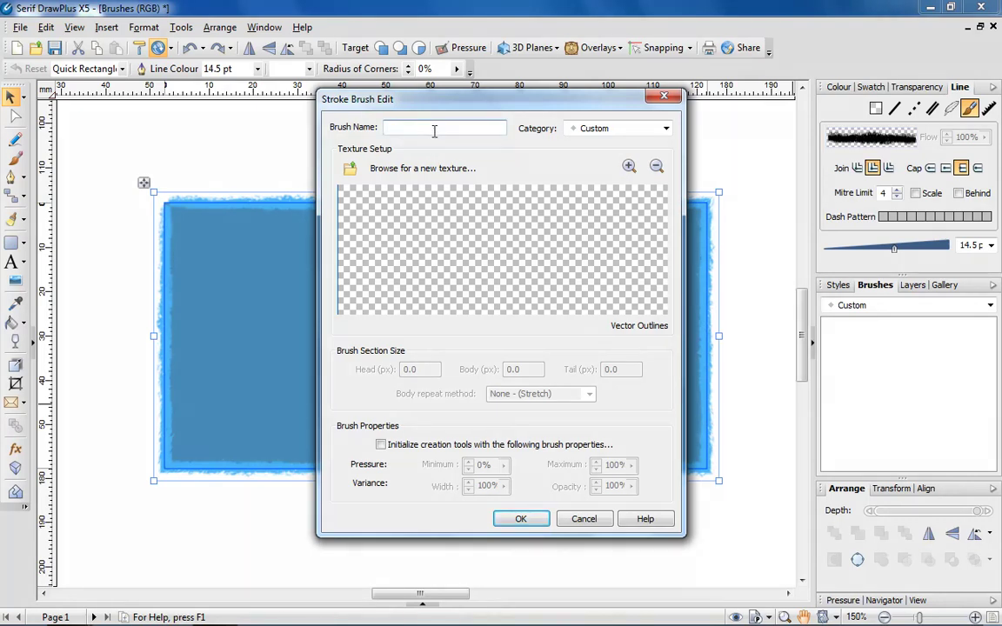
text(lue Pencil Brush)
click(425, 170)
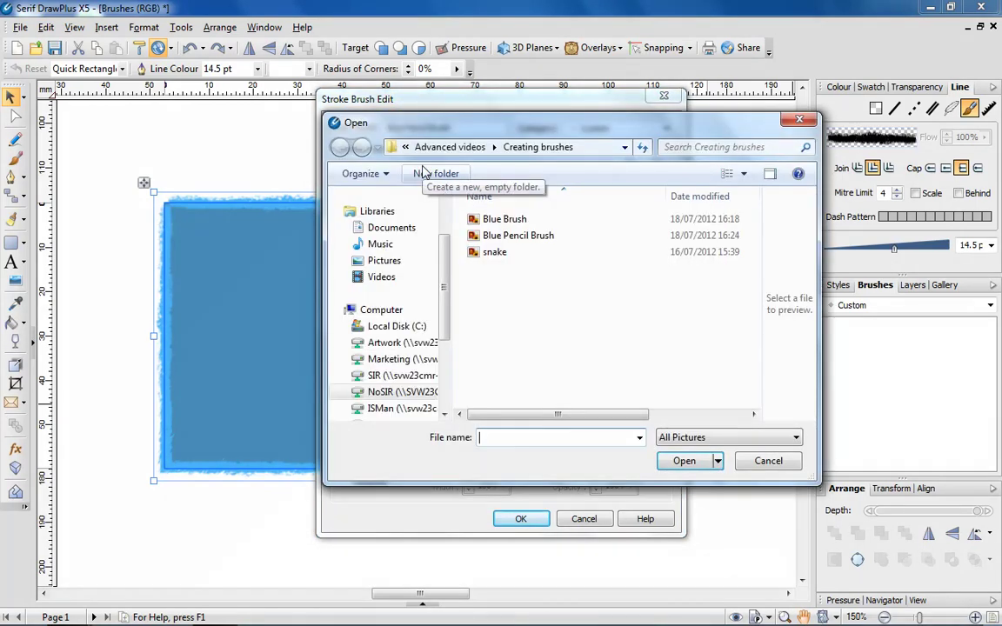
click(501, 235)
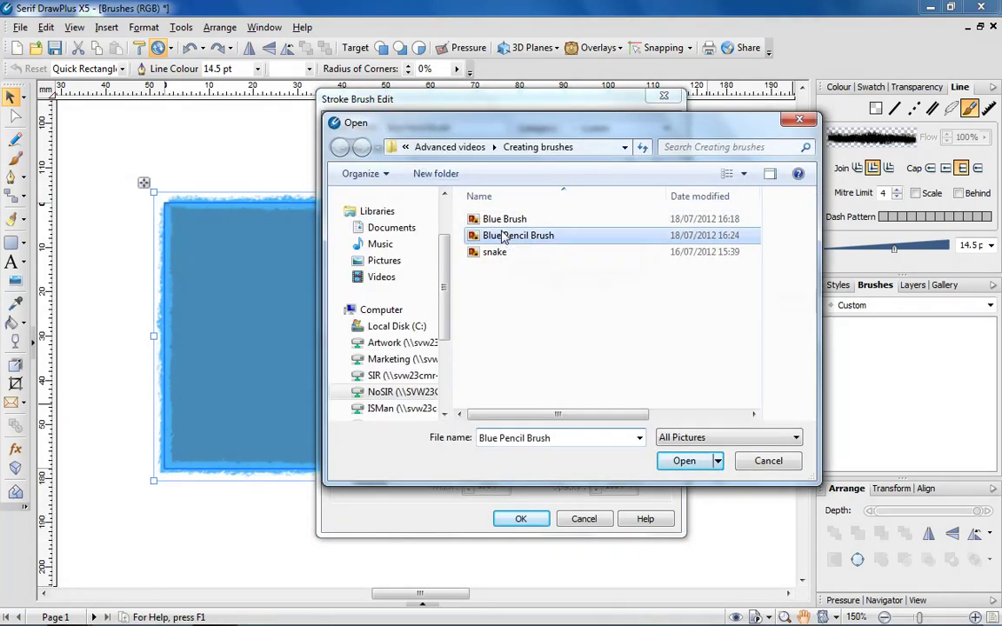
click(696, 463)
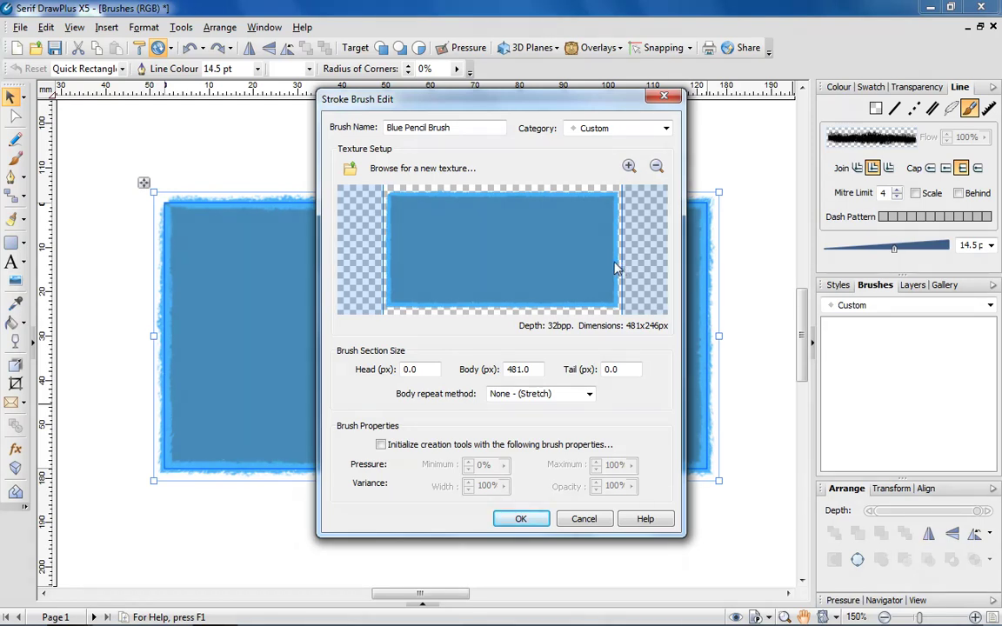
- Set a 7.9 px tail and 9.5 px head, keep None (Stretch) body repeat, and save
drag(616, 269, 623, 269)
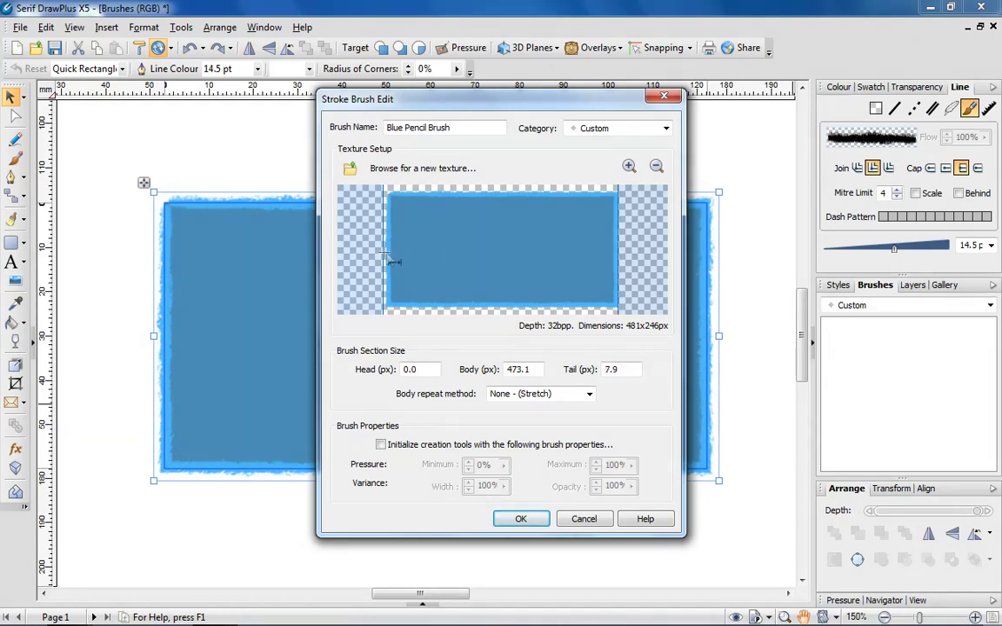
drag(393, 261, 398, 261)
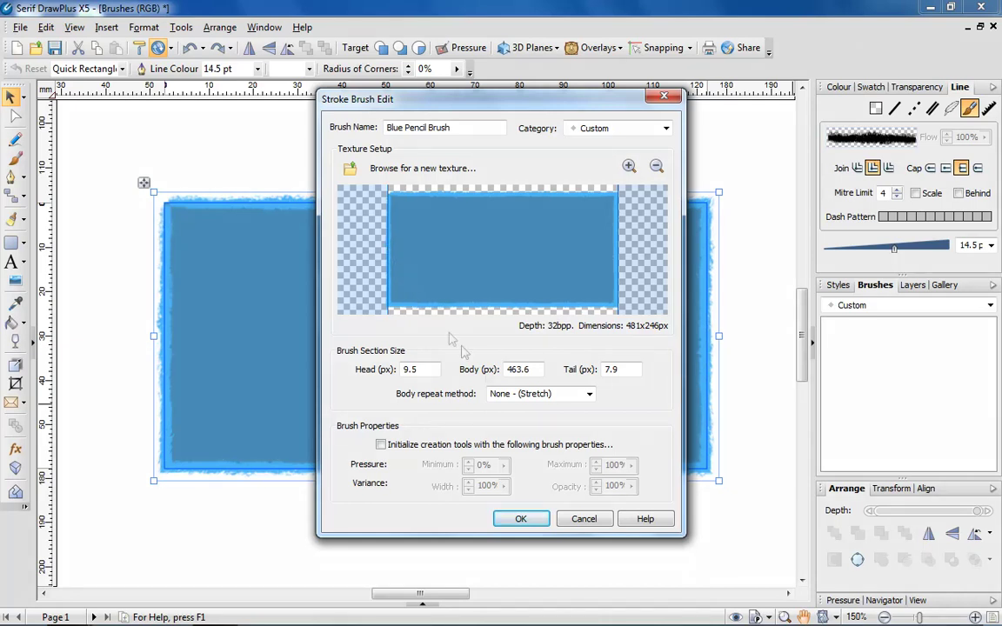
click(589, 395)
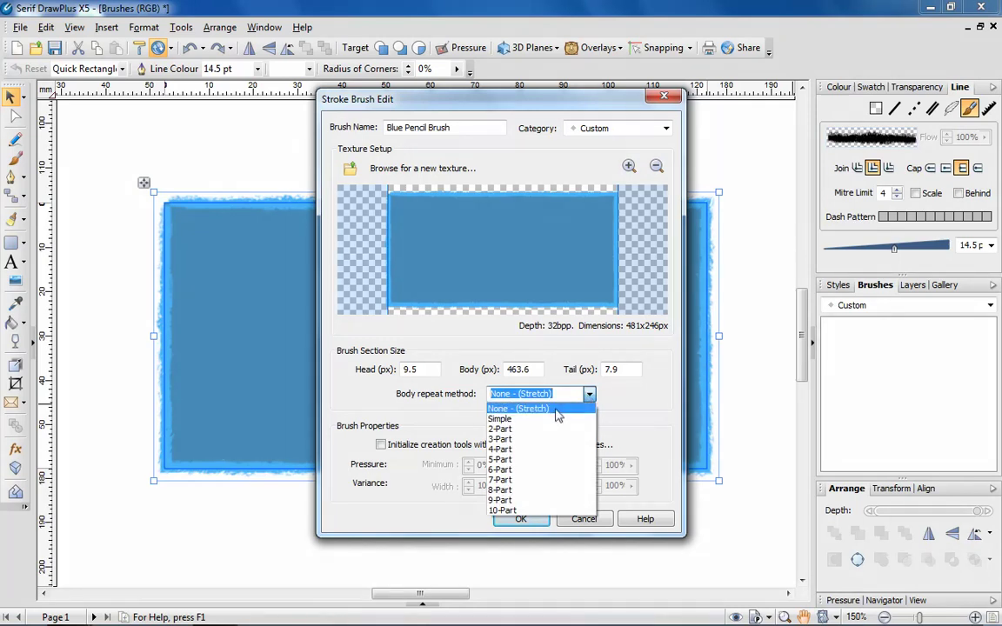
click(557, 408)
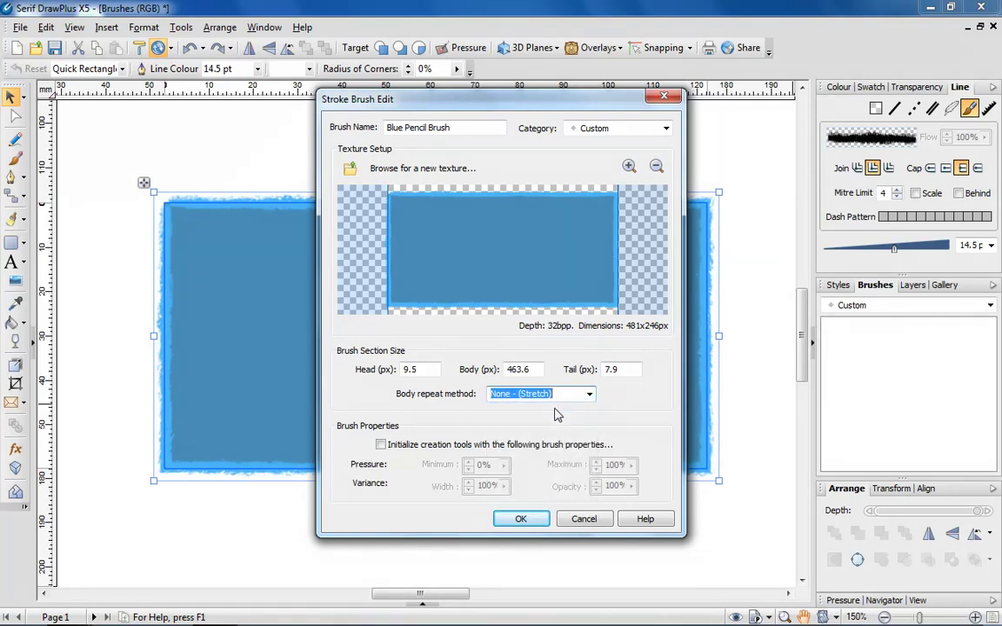
click(521, 519)
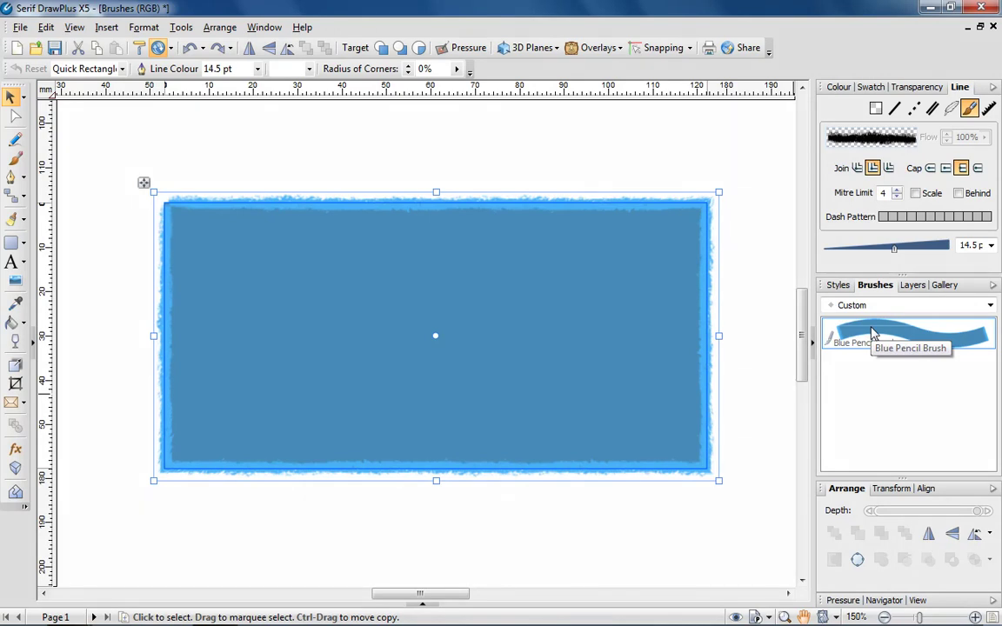
- Paint wavy Blue Pencil Brush strokes above and to the right of the rectangle
click(15, 162)
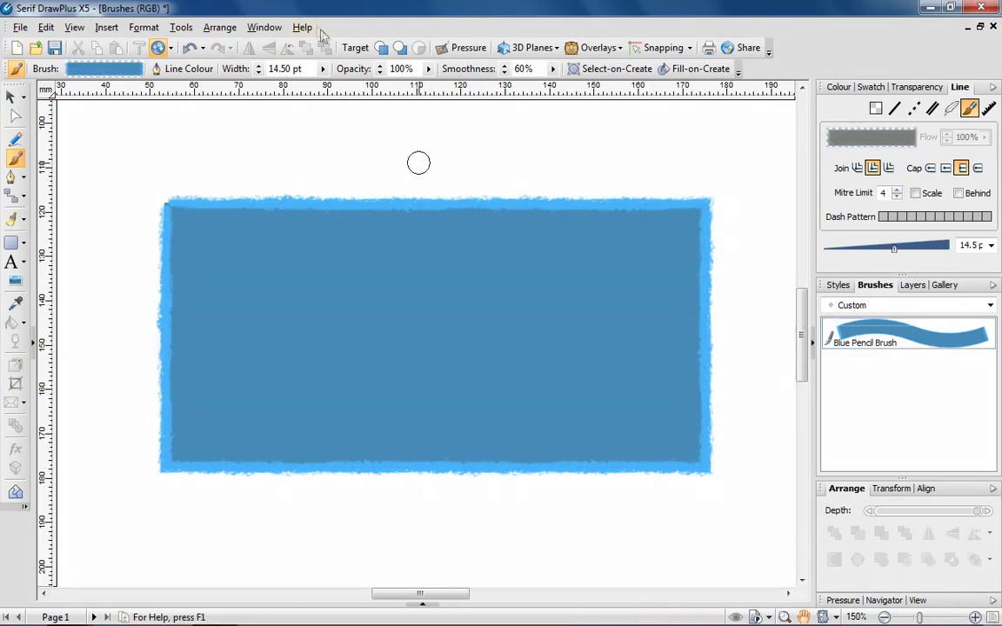
mouse_move(326, 162)
mouse_down()
mouse_move(375, 133)
mouse_move(435, 149)
mouse_move(539, 130)
mouse_move(597, 159)
mouse_move(730, 152)
mouse_move(732, 296)
mouse_up()
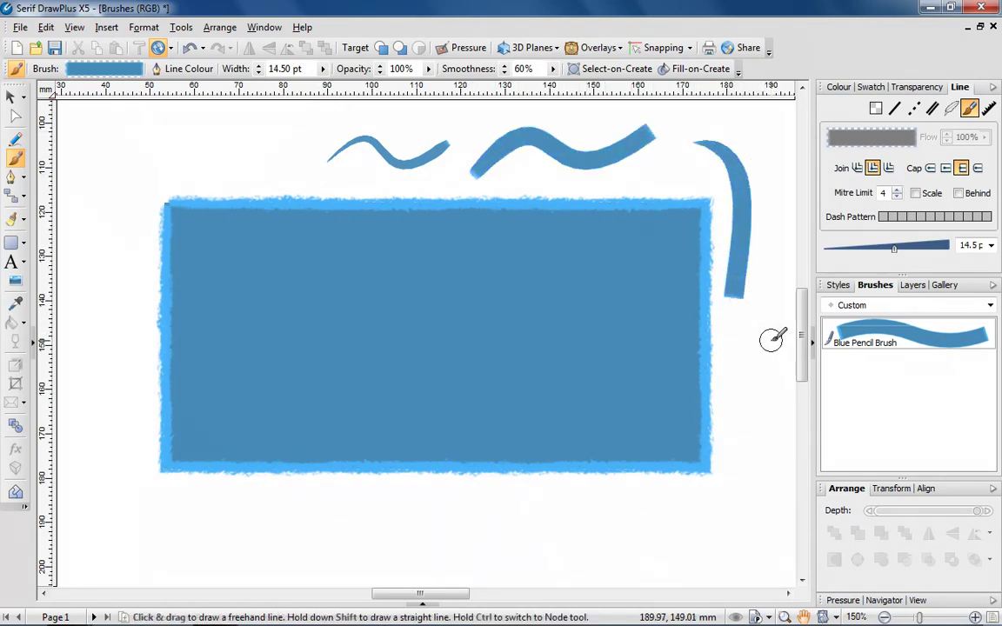
- Change the Blue Pencil Brush's body repeat method from None (Stretch) to Simple
double_click(853, 345)
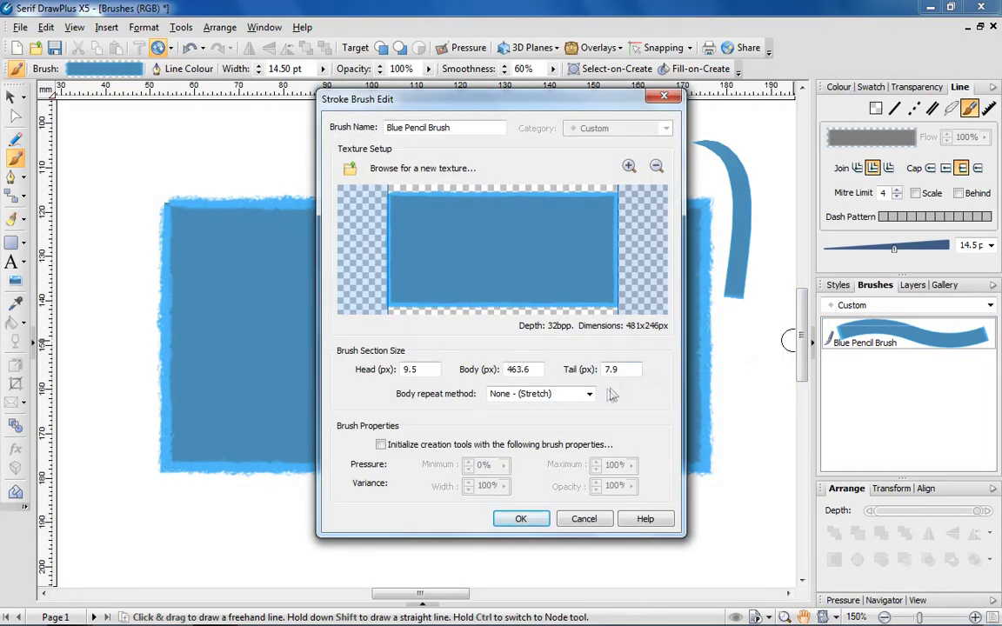
click(589, 395)
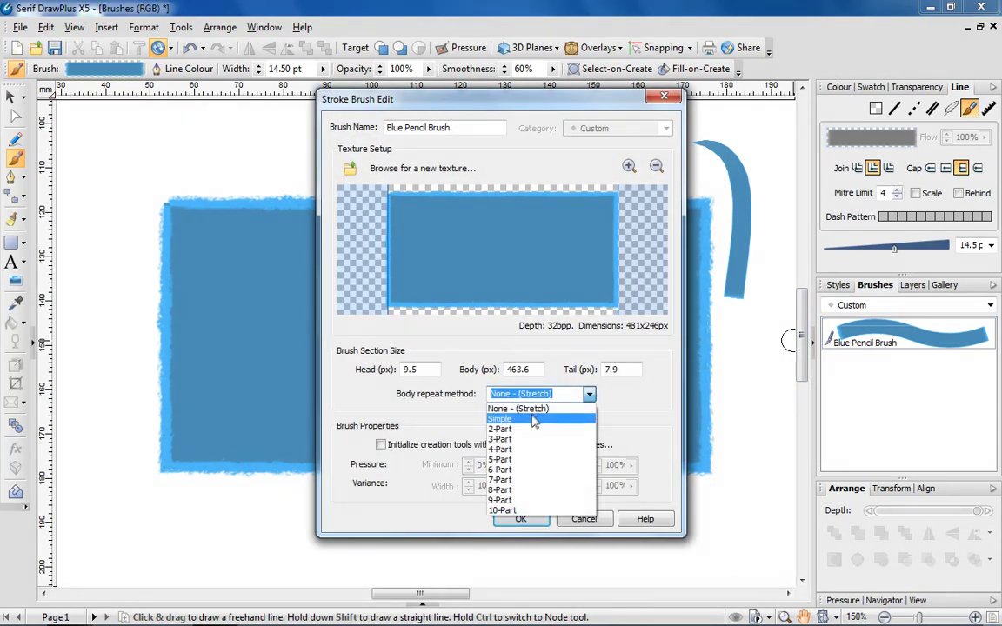
click(534, 422)
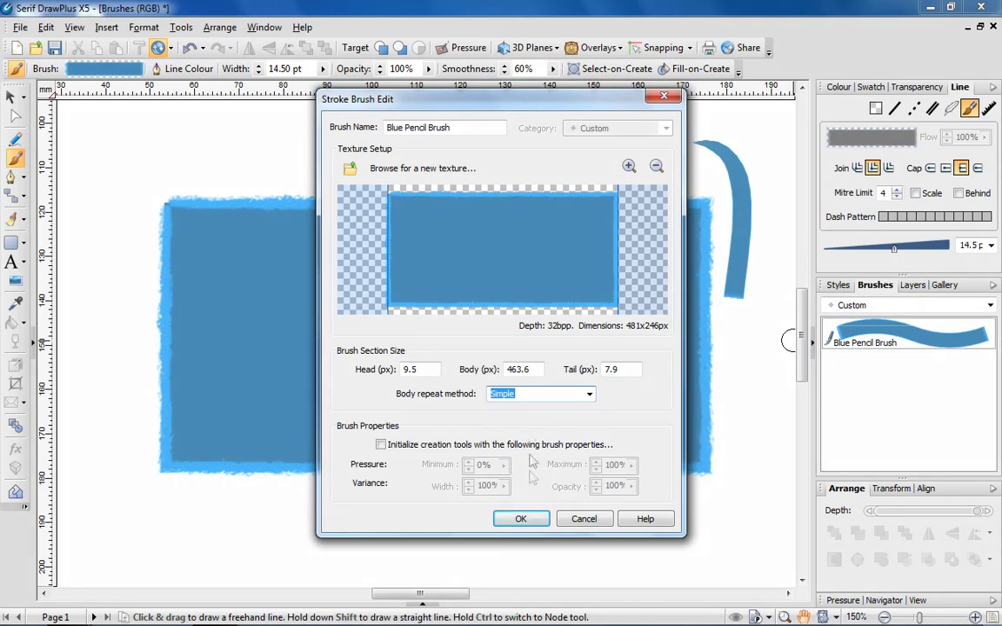
click(522, 517)
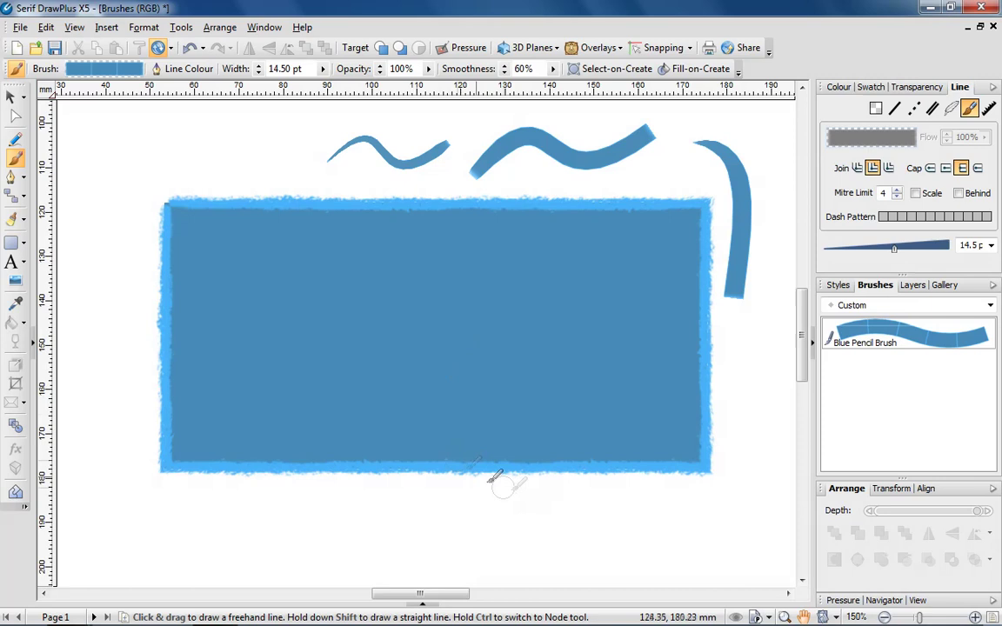
- Paint a long stroke below the rectangle and curving strokes along its left side
mouse_move(557, 499)
mouse_down()
mouse_move(274, 516)
mouse_move(103, 454)
mouse_up()
mouse_move(115, 405)
mouse_down()
mouse_move(98, 281)
mouse_move(186, 139)
mouse_up()
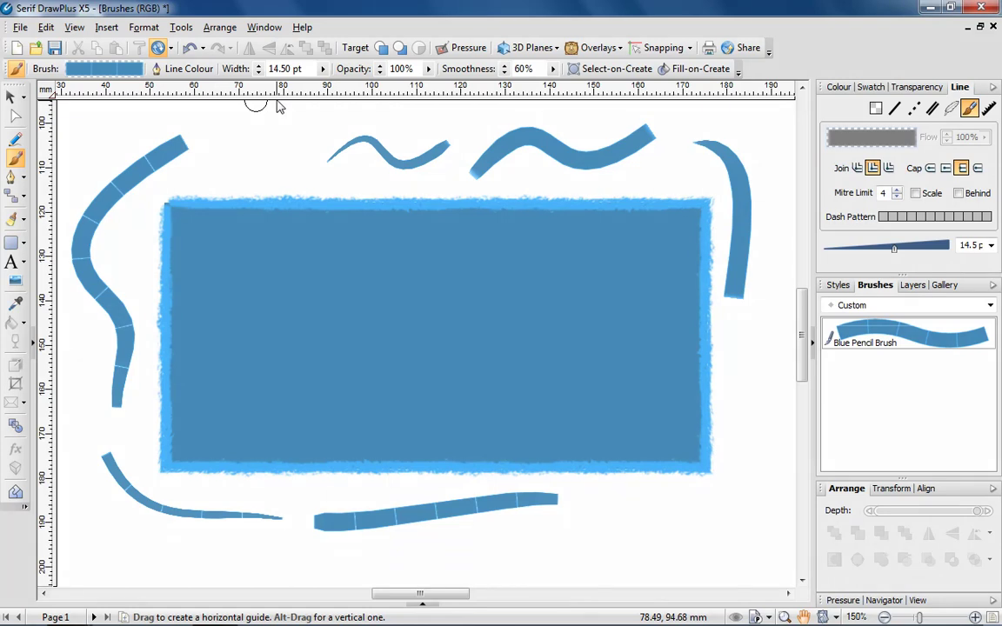
- Enable preset pressure properties for the Blue Pencil Brush with a 21% minimum pressure
double_click(846, 345)
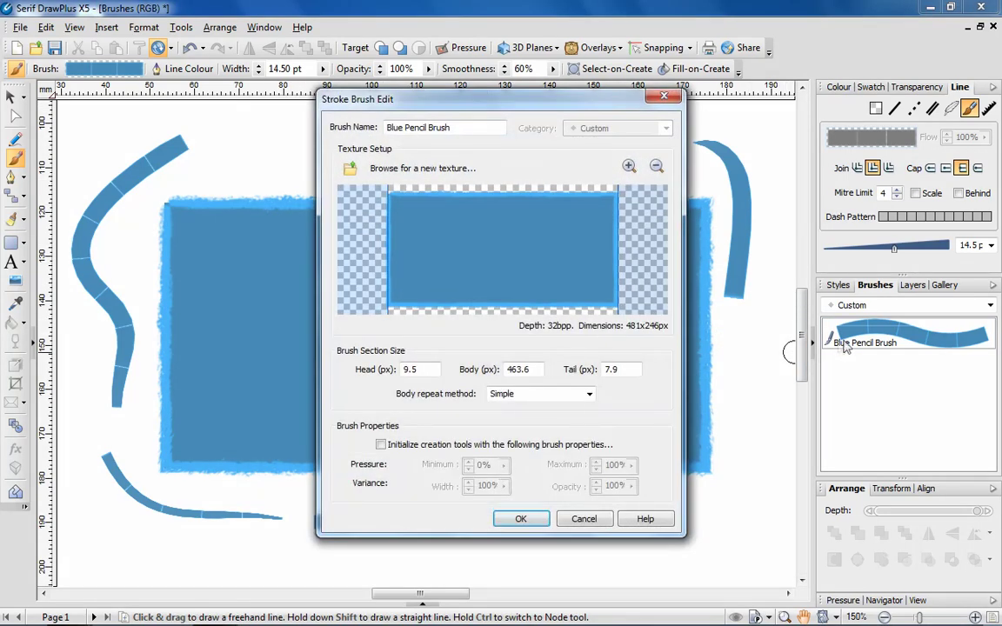
click(382, 445)
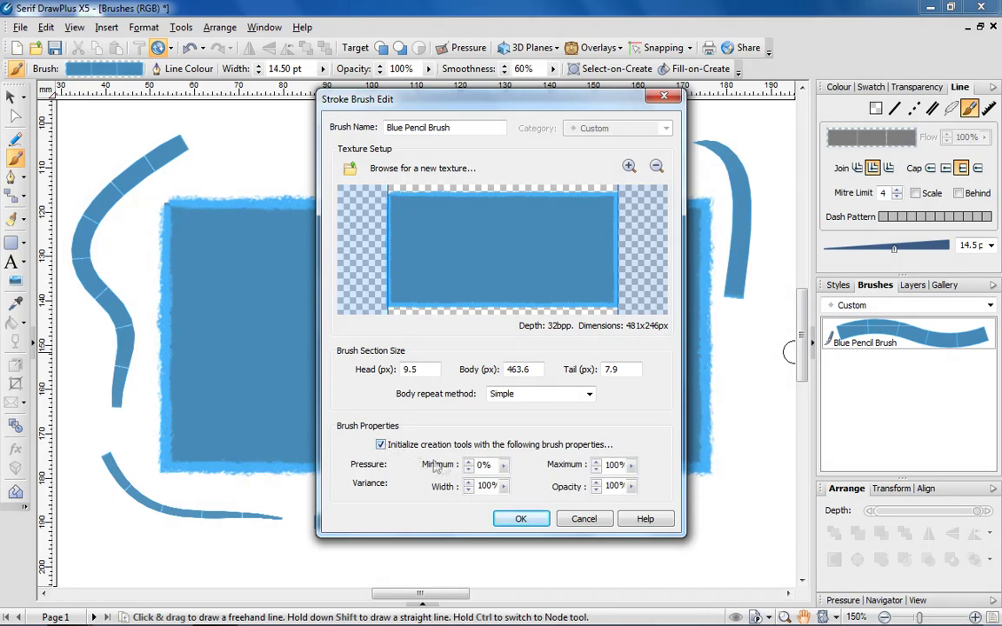
click(503, 465)
drag(512, 486, 542, 488)
click(521, 519)
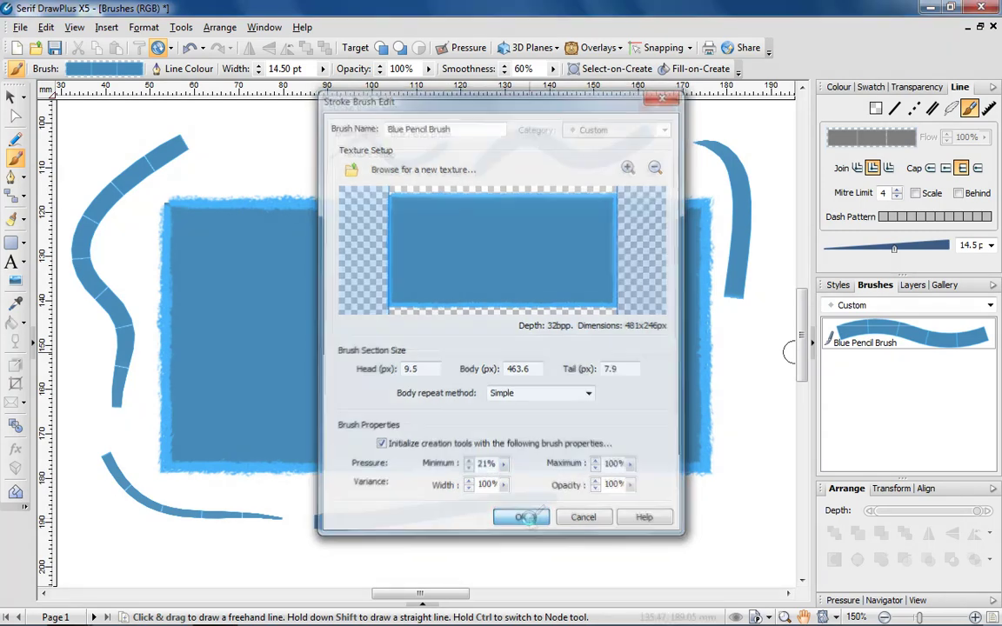
- Paint three more pressure-varied strokes below and to the right of the rectangle
drag(540, 527, 685, 506)
drag(634, 541, 701, 539)
mouse_move(724, 524)
mouse_down()
mouse_move(753, 472)
mouse_move(774, 315)
mouse_up()
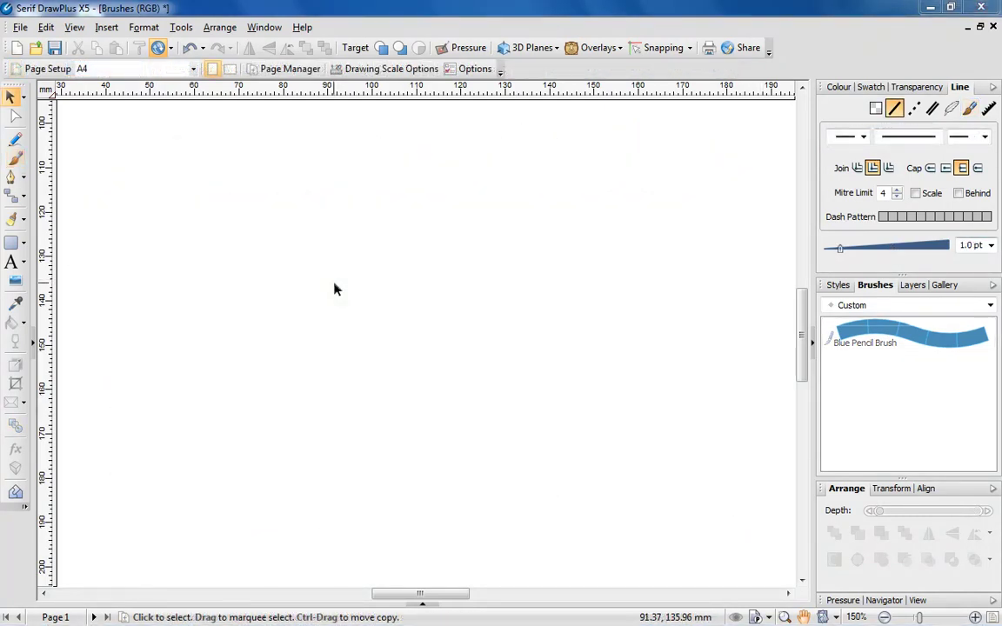
- Draw a Quick Spiral and reduce it to one arm with about 1.24 turns
click(24, 246)
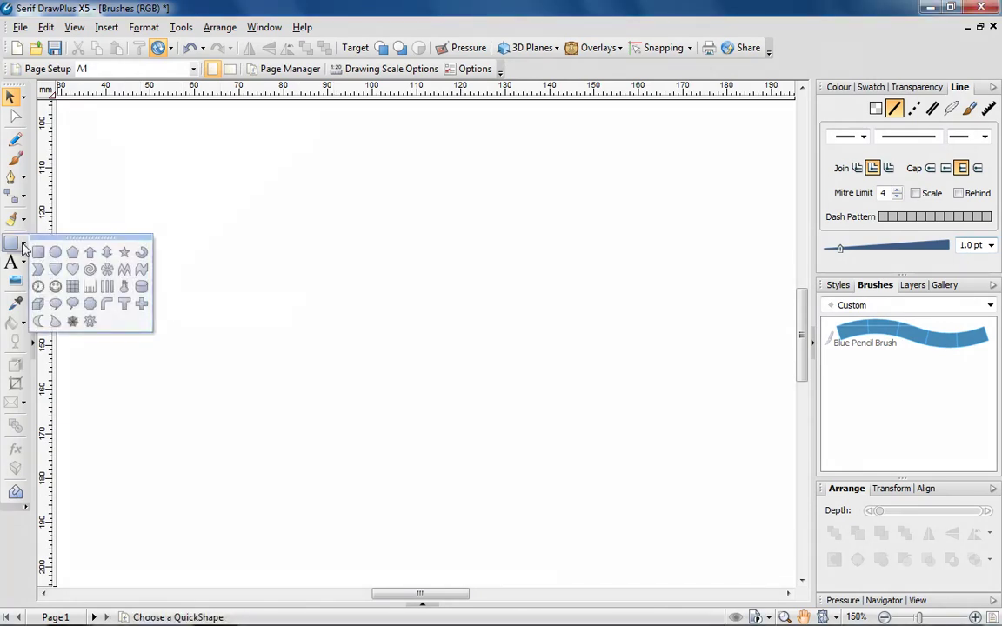
click(89, 269)
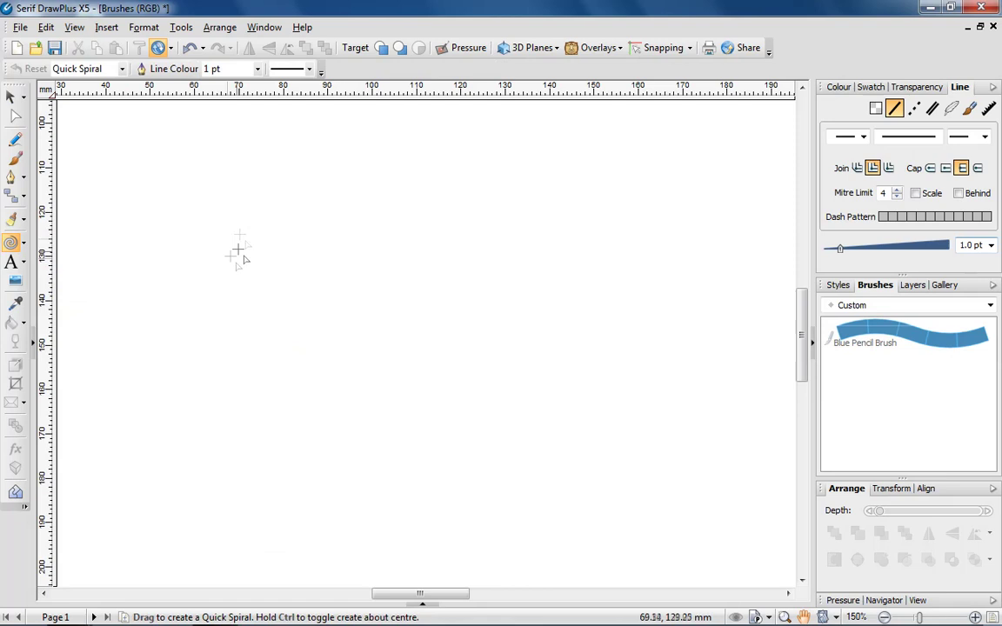
drag(238, 215, 474, 402)
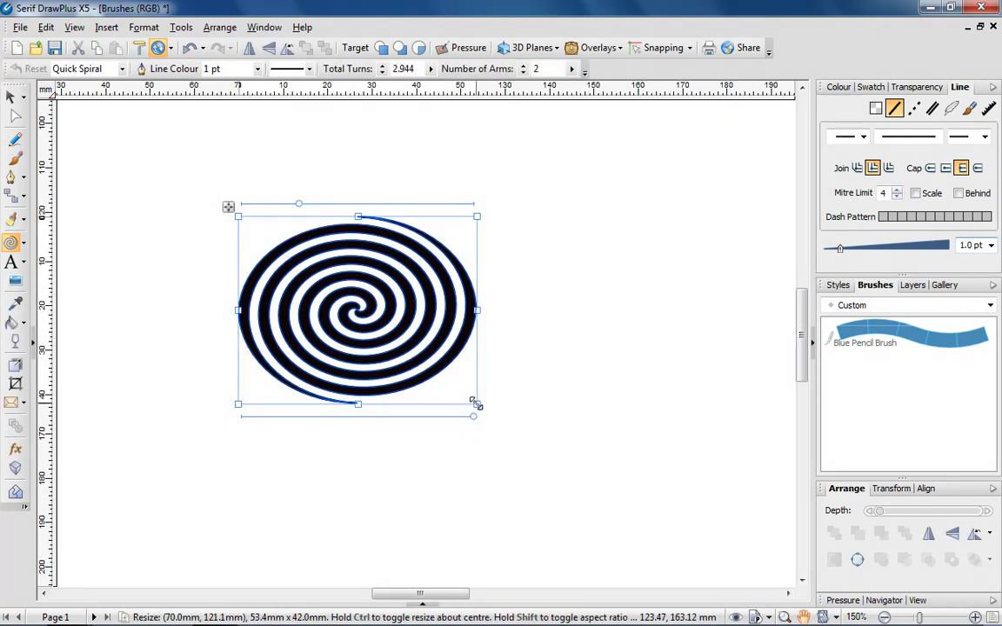
drag(299, 206, 265, 207)
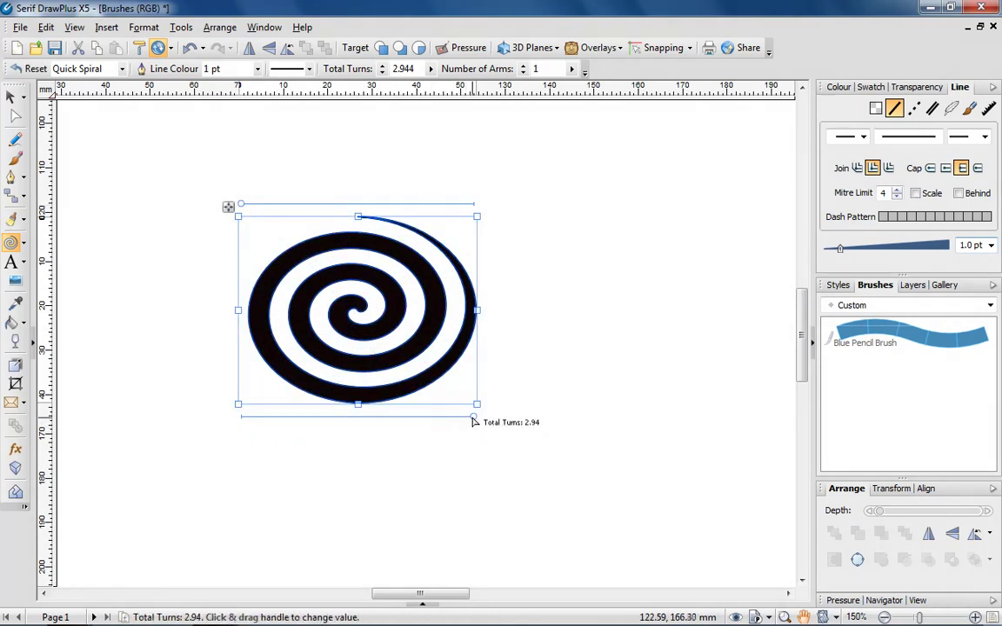
drag(474, 418, 343, 419)
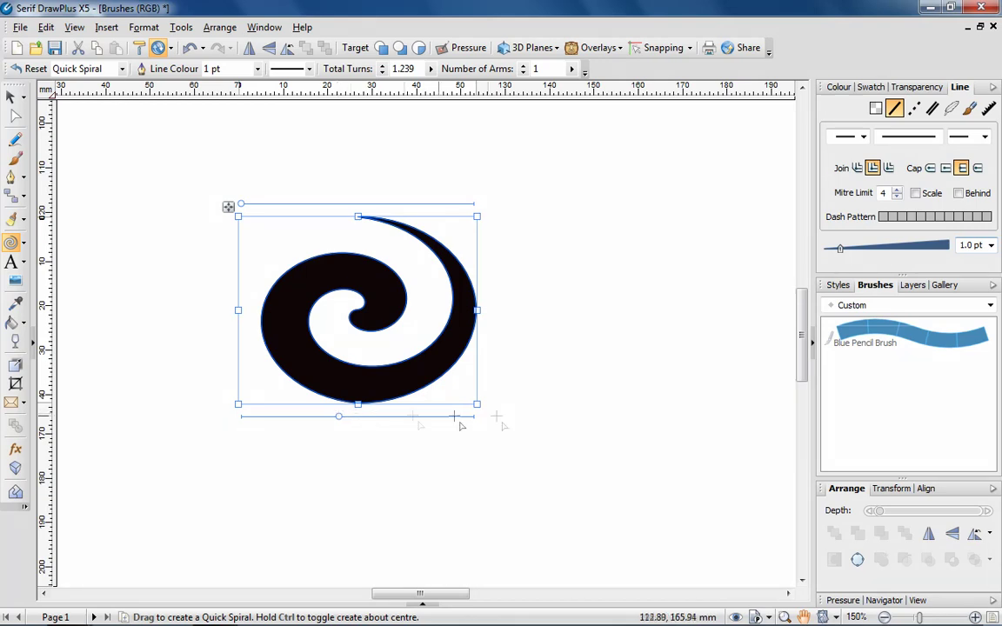
click(839, 286)
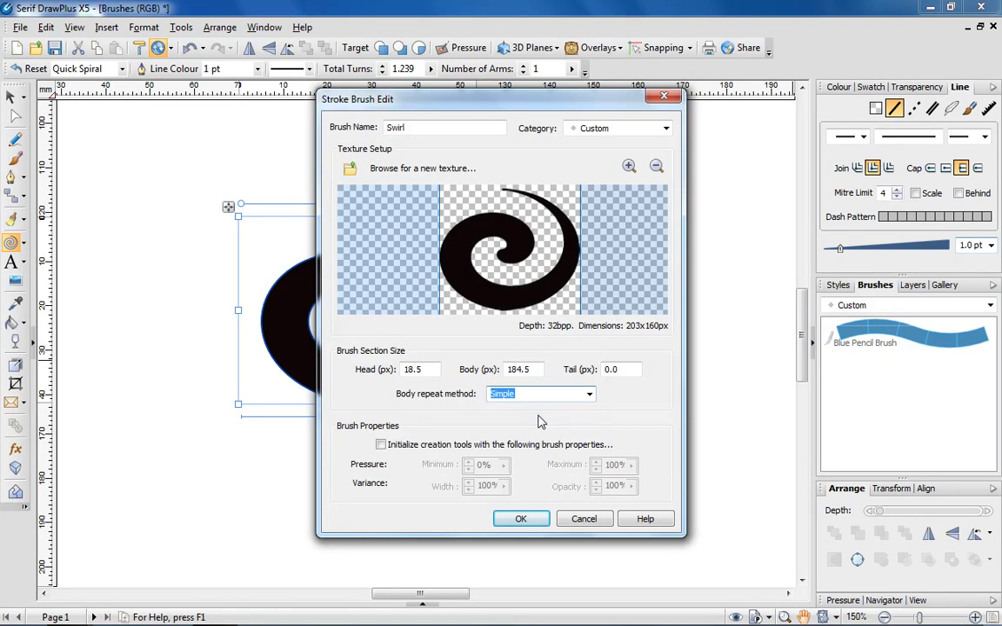
- Confirm the Swirl stroke brush using the spiral as its texture
click(522, 520)
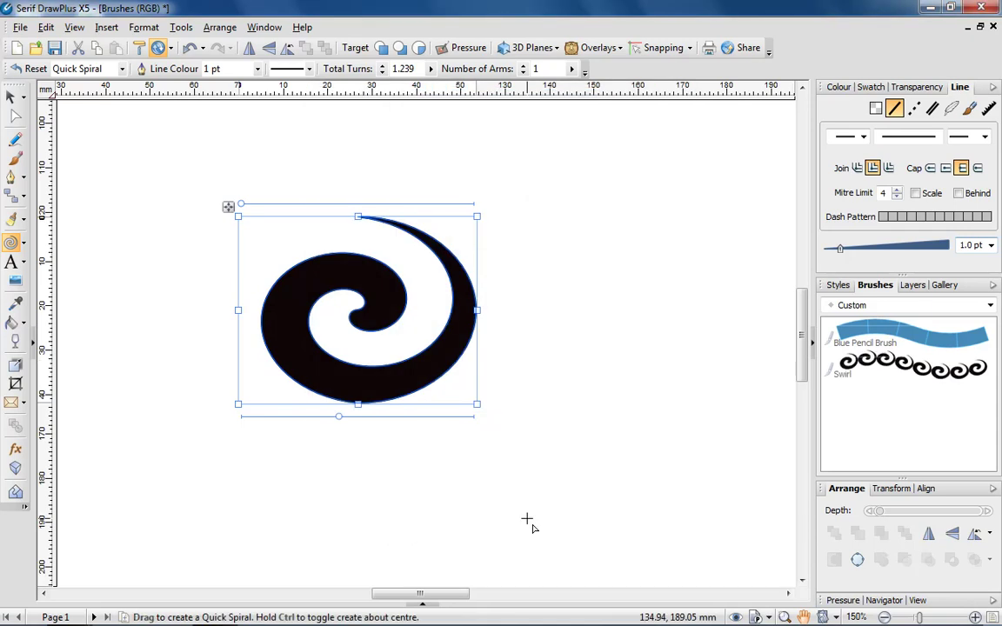
- Paint four test strokes with the Swirl brush, including a large arc at top right
click(16, 158)
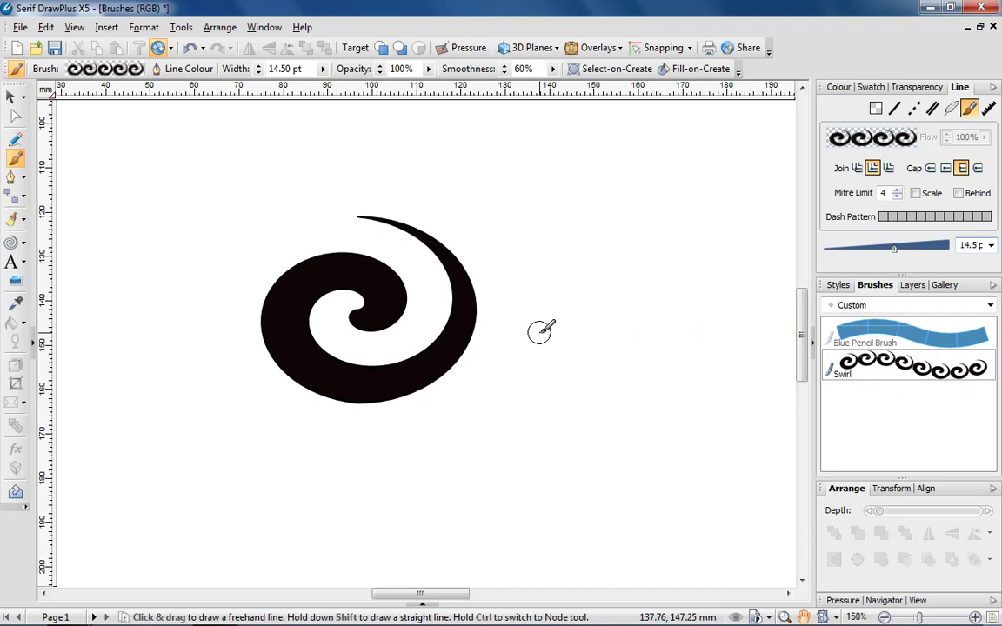
drag(540, 198, 525, 311)
drag(610, 258, 498, 376)
drag(575, 400, 644, 343)
mouse_move(639, 296)
mouse_down()
mouse_move(657, 215)
mouse_move(527, 148)
mouse_up()
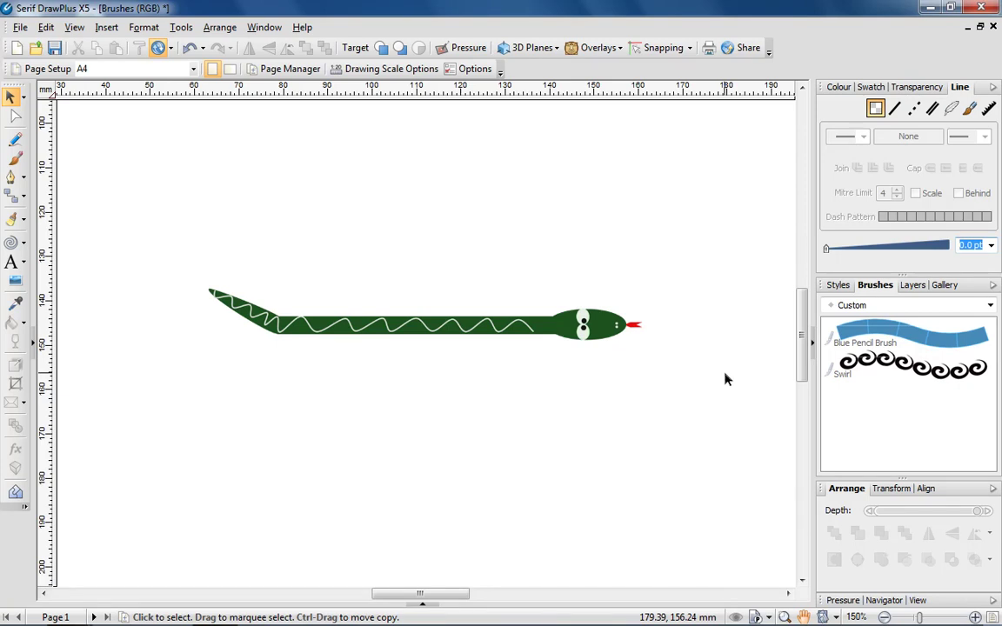
- Create a stroke brush named 'Snake' from the snake image file with Simple body repeat
right_click(853, 407)
click(817, 459)
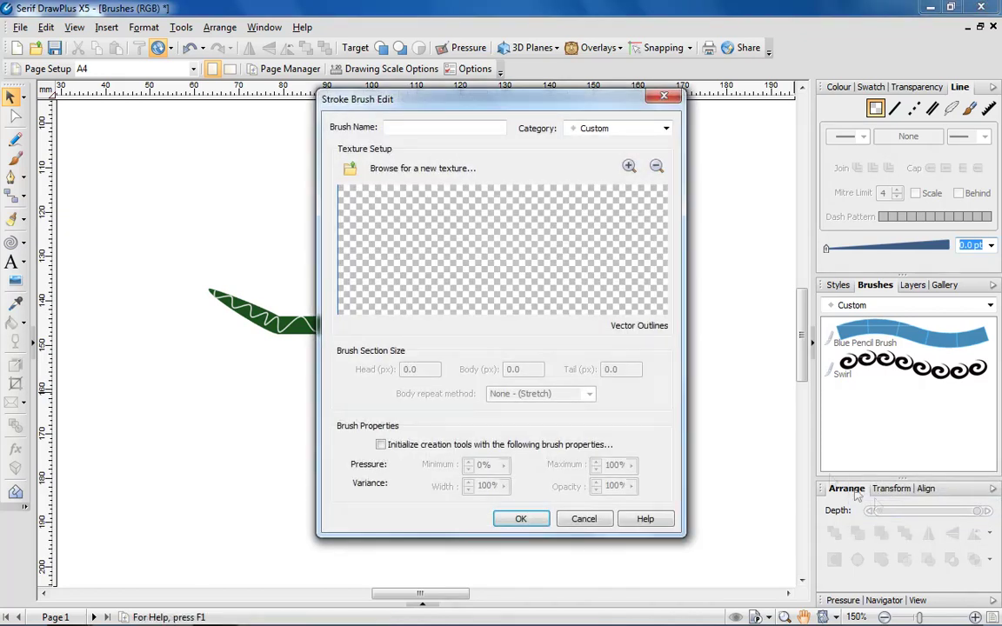
click(399, 127)
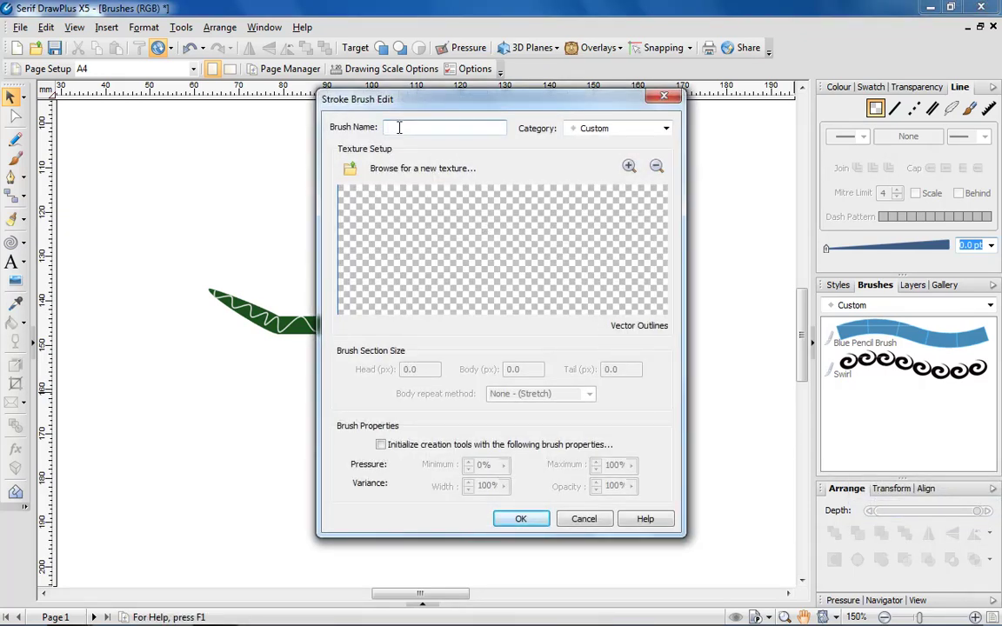
text(Snake)
click(402, 170)
click(494, 252)
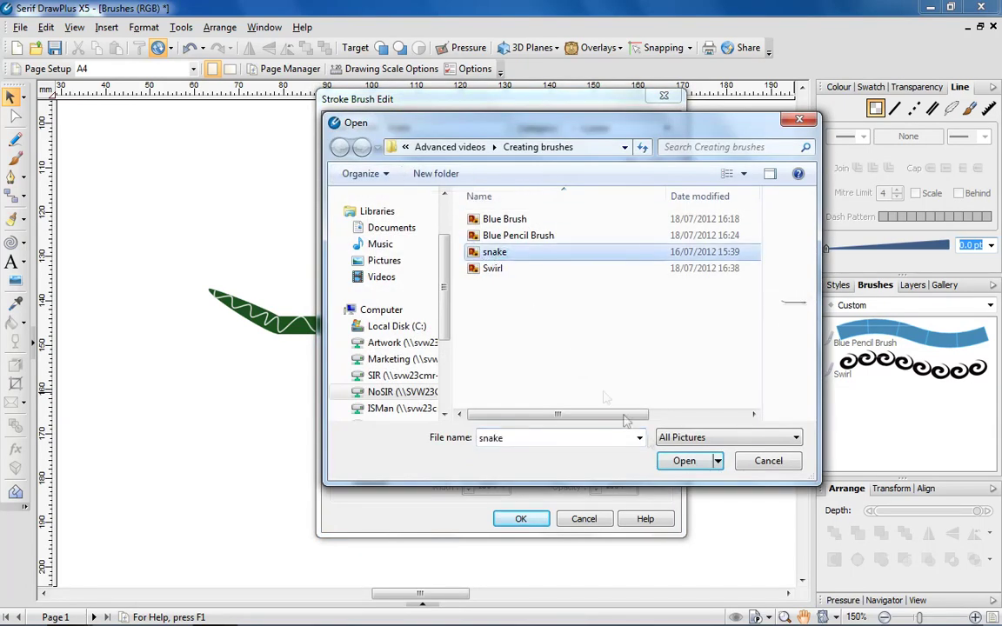
click(681, 459)
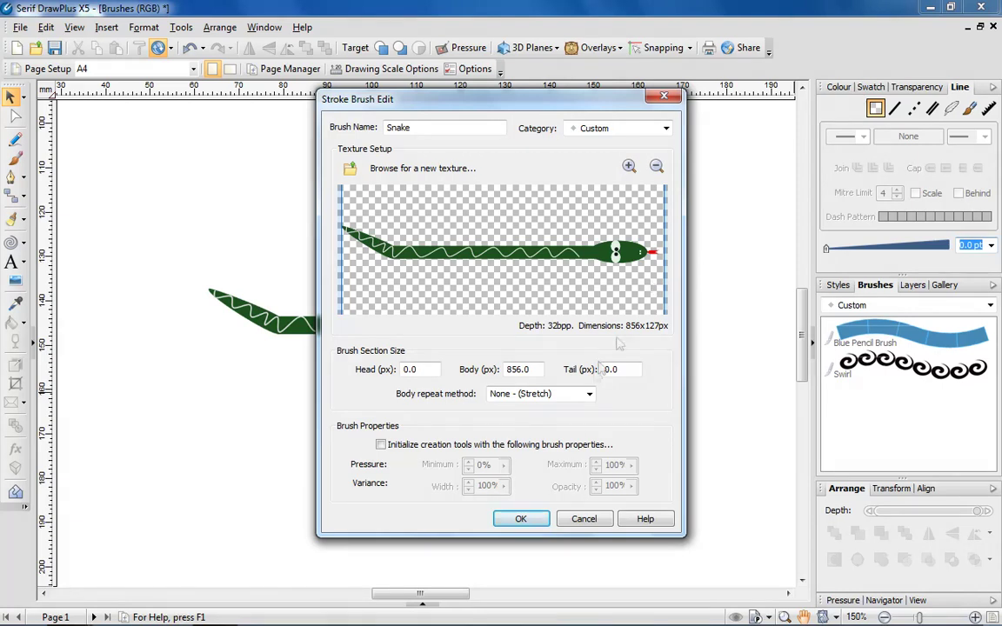
click(588, 394)
click(562, 417)
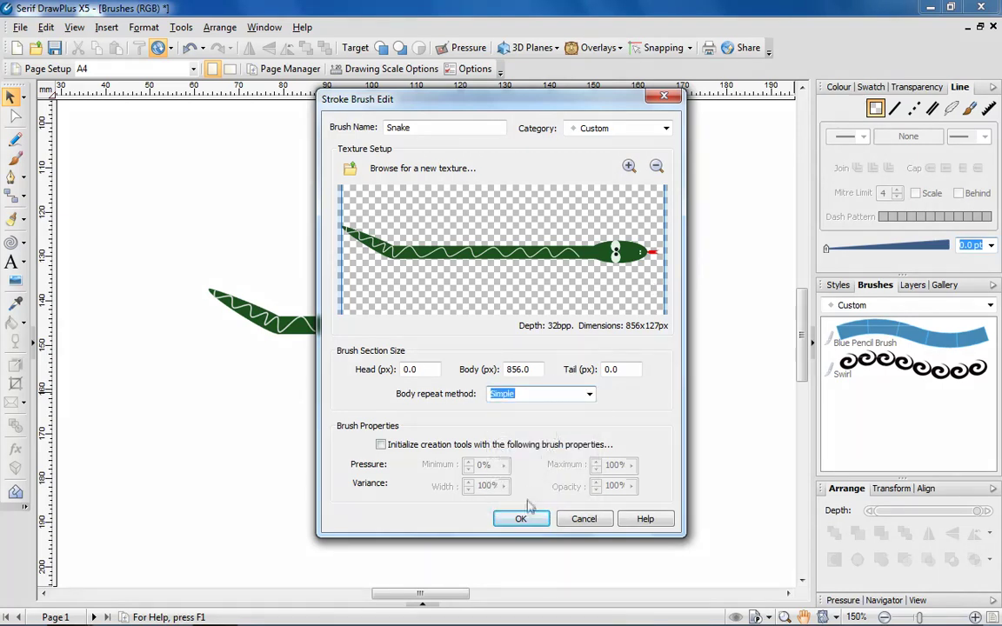
click(521, 520)
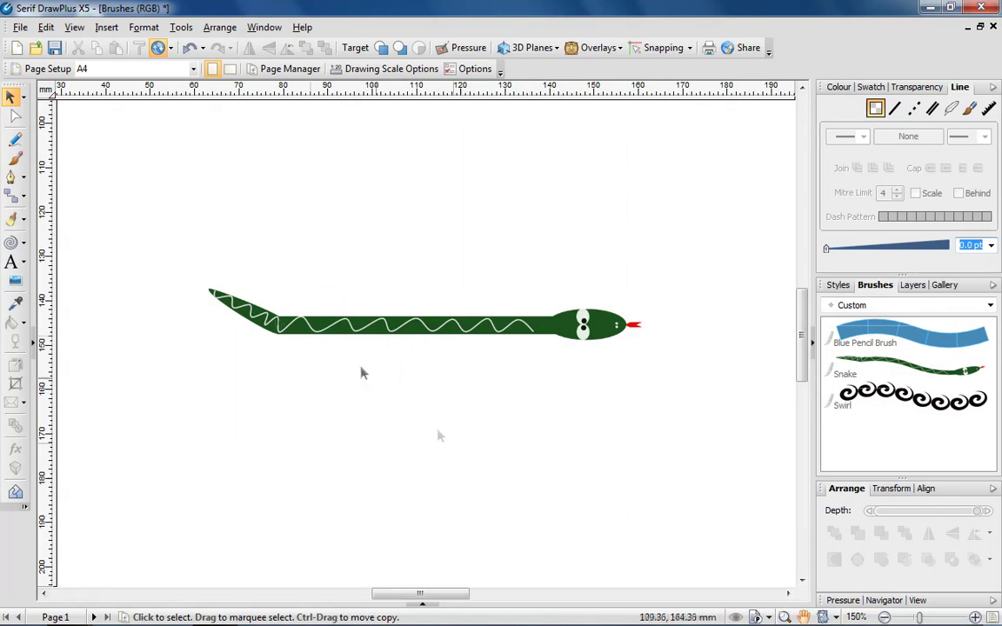
- Paint a long wavy snake below the original picture using the Snake brush
click(15, 157)
click(909, 367)
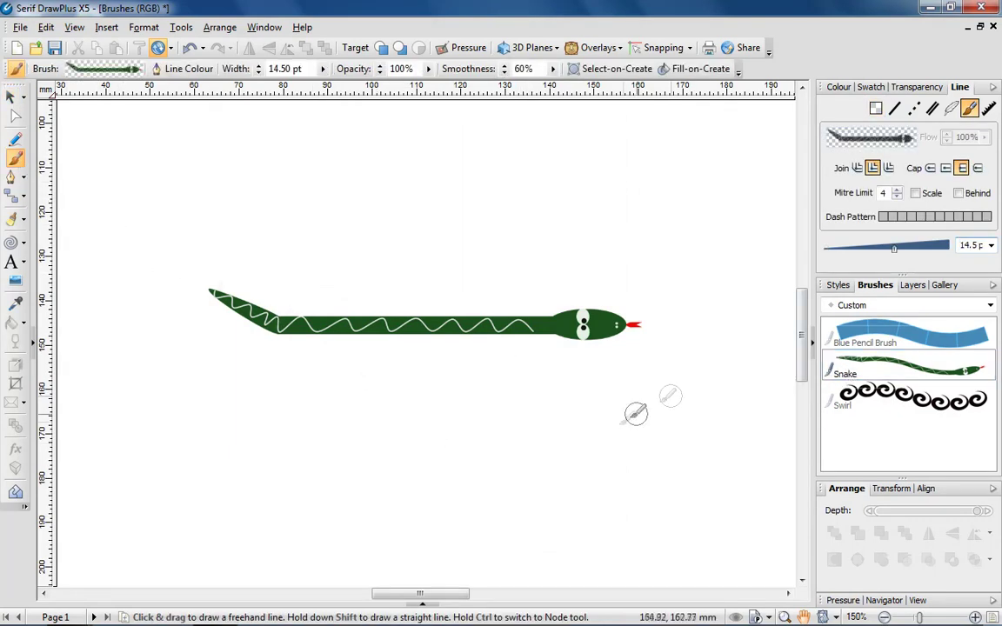
mouse_move(639, 407)
mouse_down()
mouse_move(549, 432)
mouse_move(431, 412)
mouse_move(271, 452)
mouse_move(192, 380)
mouse_move(156, 295)
mouse_move(178, 213)
mouse_move(295, 196)
mouse_move(446, 198)
mouse_up()
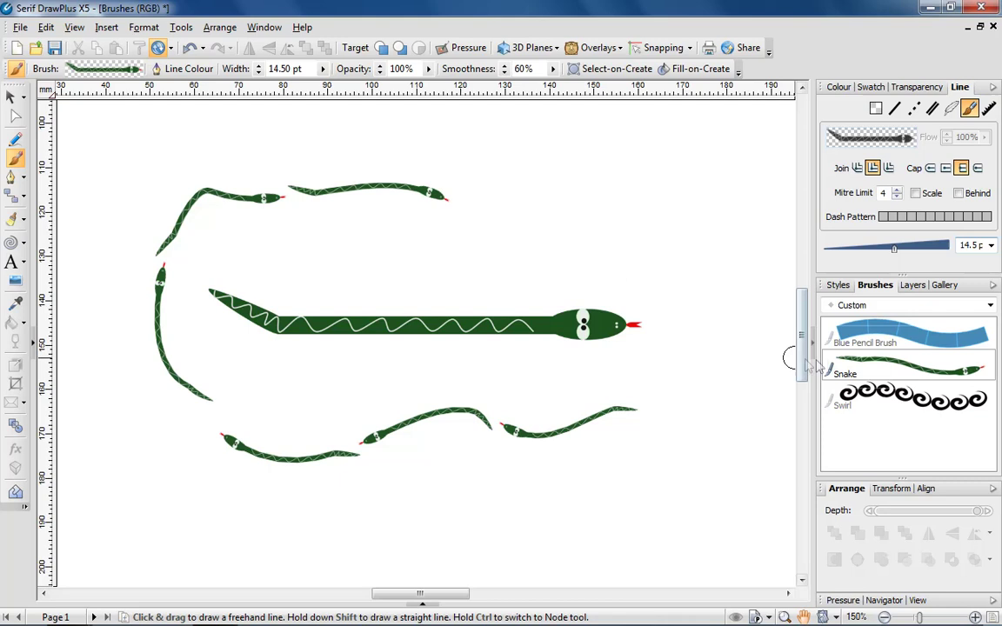
- Set the Snake brush's fixed head to 139.2 px and tail to 191.1 px
double_click(844, 367)
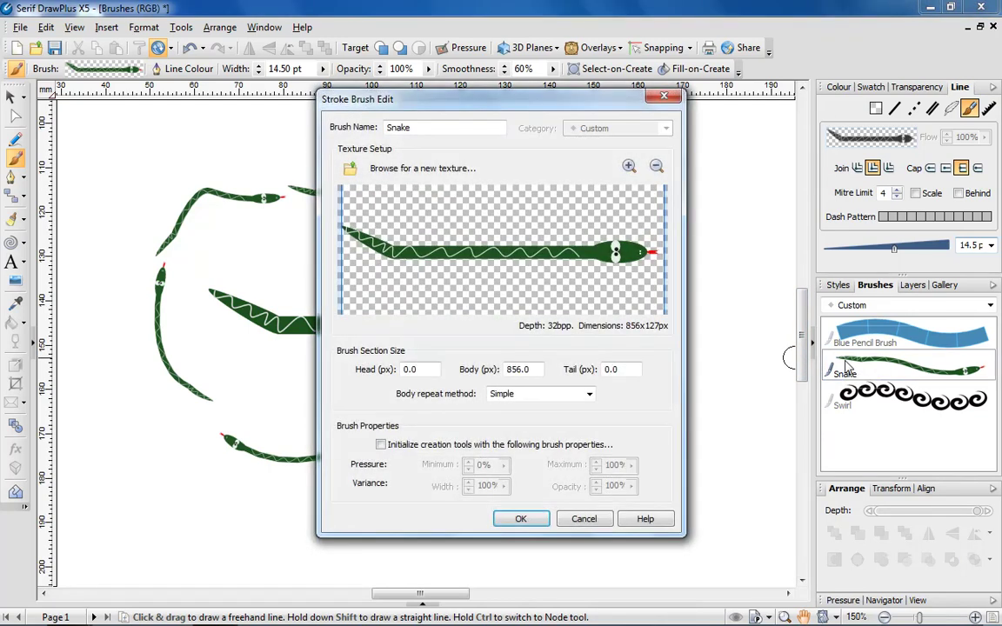
drag(666, 231, 595, 228)
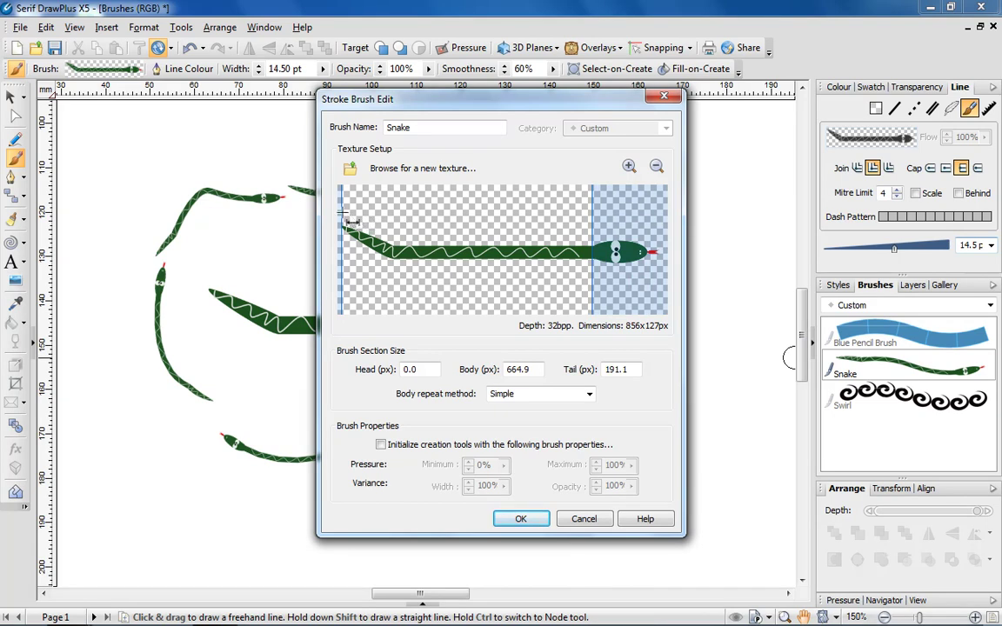
drag(341, 217, 395, 215)
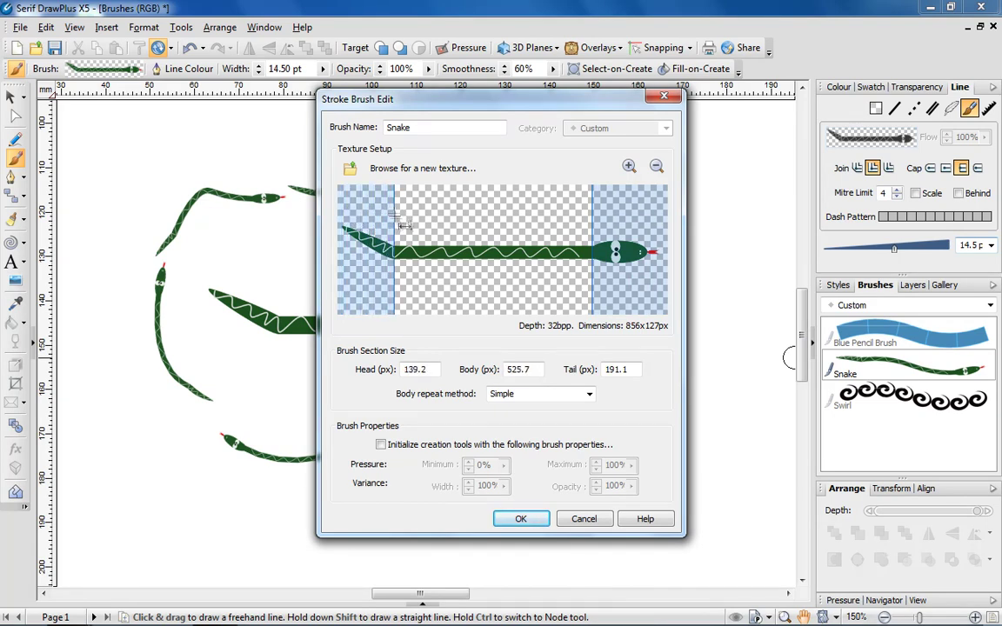
- Apply the new head and tail sections and paint two long snakes on the right and left
click(521, 519)
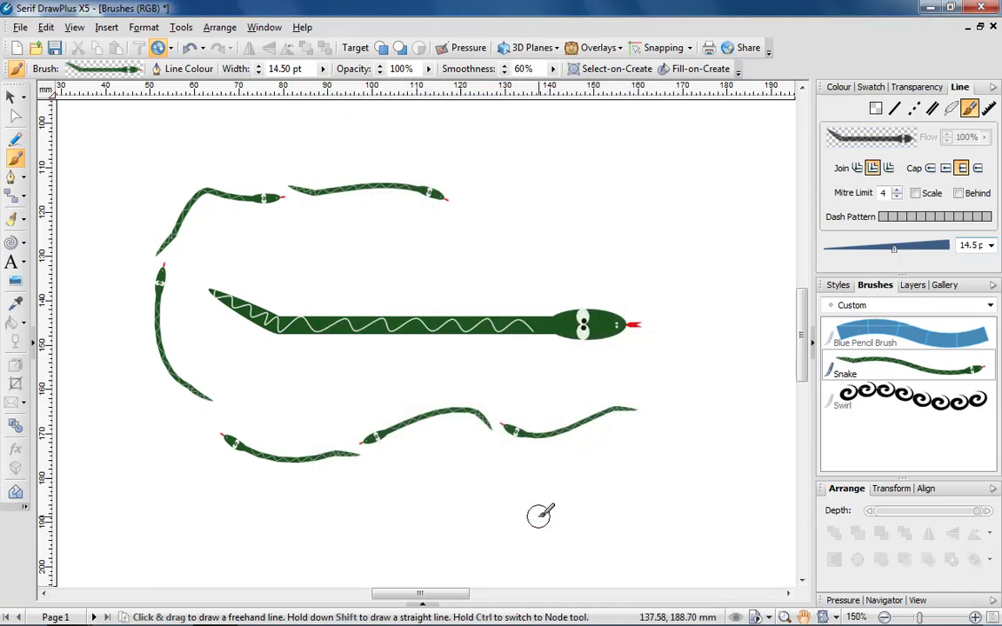
mouse_move(527, 280)
mouse_down()
mouse_move(667, 230)
mouse_move(653, 370)
mouse_move(626, 471)
mouse_move(439, 512)
mouse_up()
mouse_move(359, 503)
mouse_down()
mouse_move(258, 503)
mouse_move(126, 443)
mouse_up()
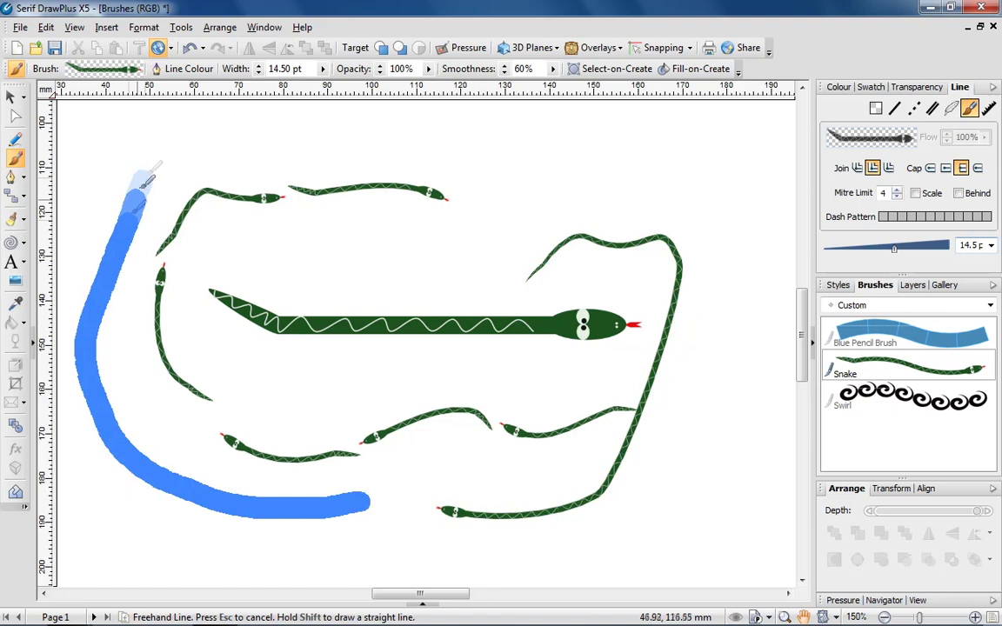
drag(148, 180, 163, 154)
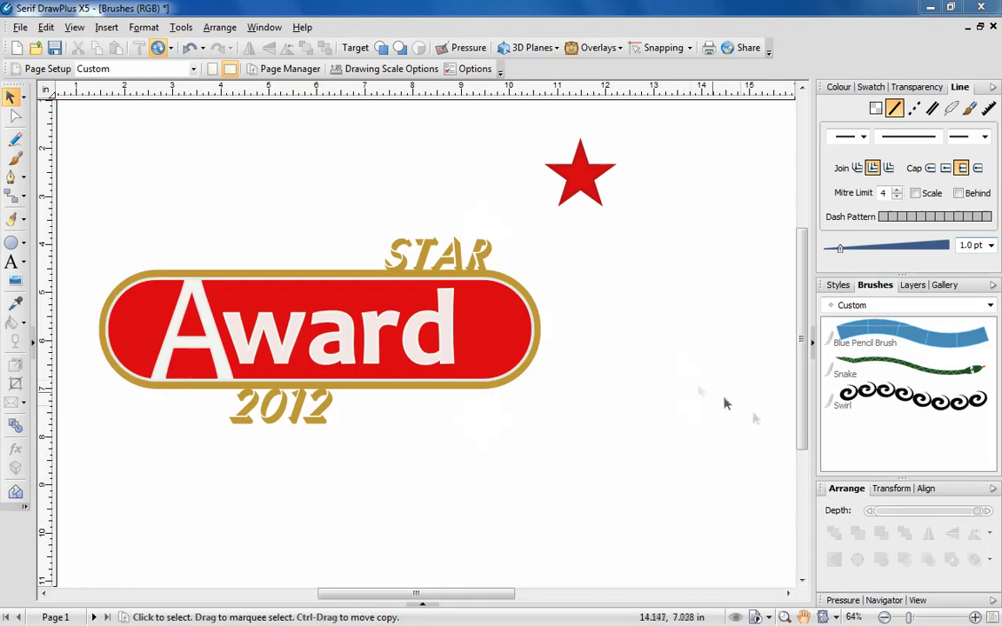
- Open a blank Spray Brush Edit dialog with Add Spray from the Brushes tab
right_click(850, 441)
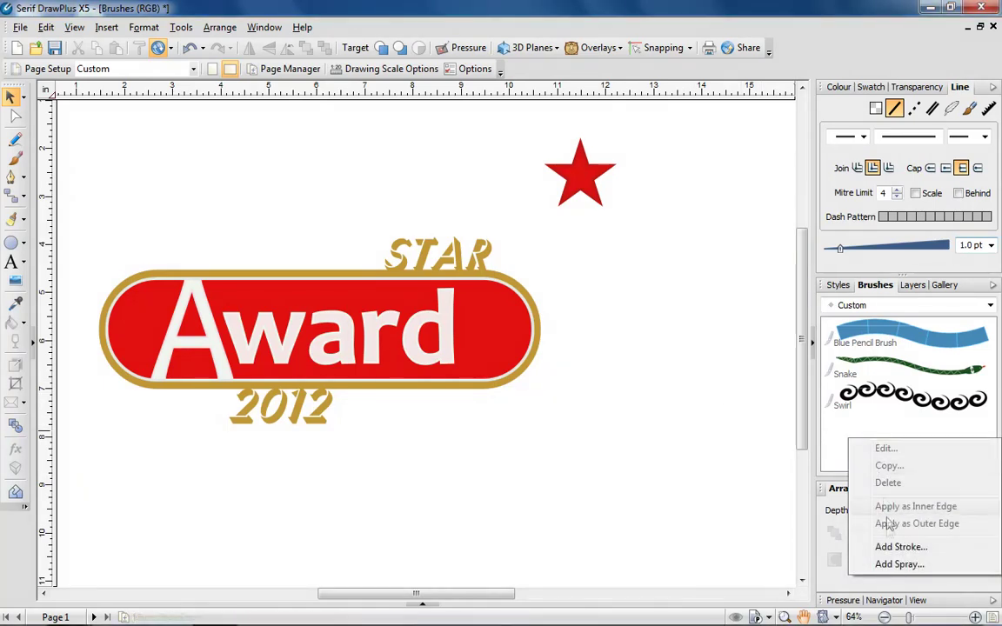
click(895, 566)
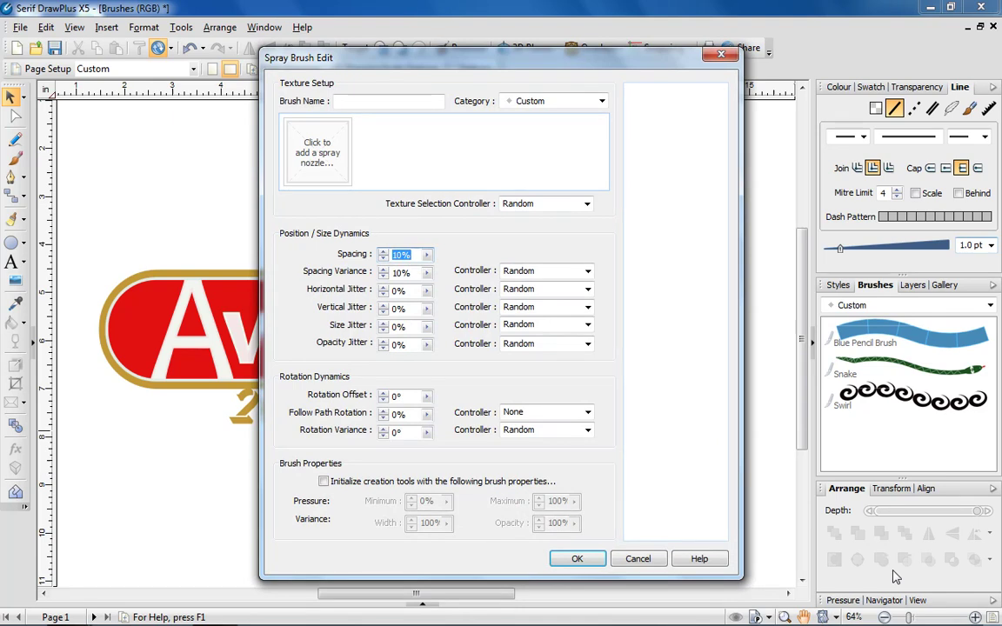
- Name the new spray brush 'Star' and load the Star image as its nozzle
click(342, 102)
text(Star)
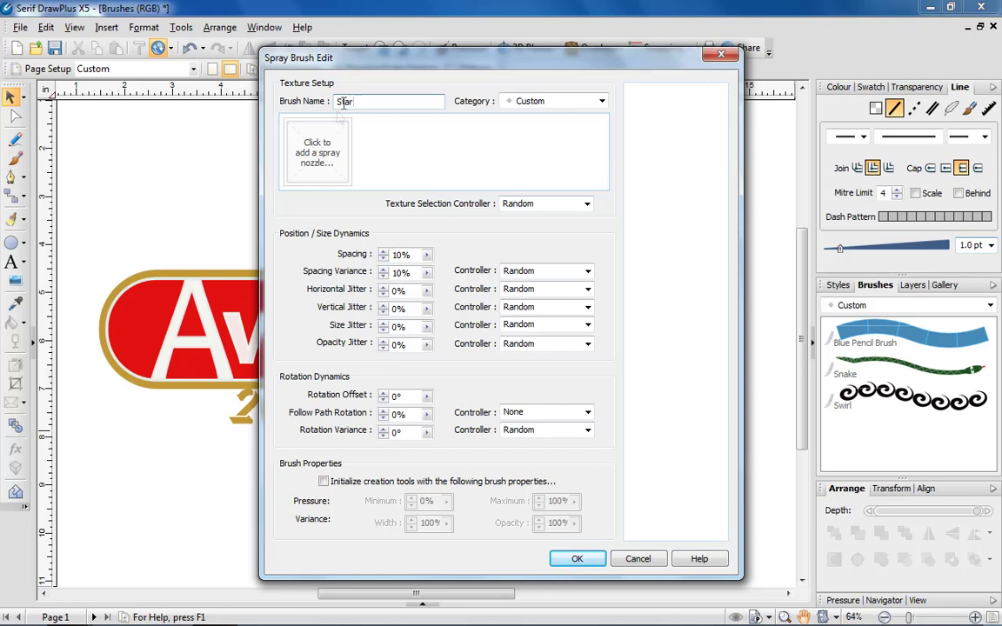
click(317, 152)
click(170, 174)
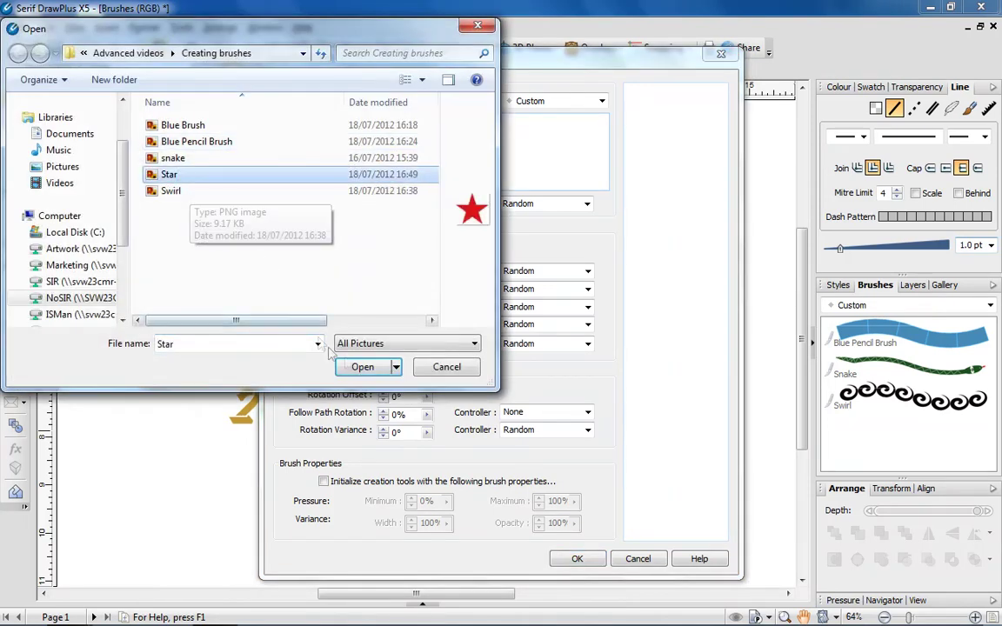
click(363, 366)
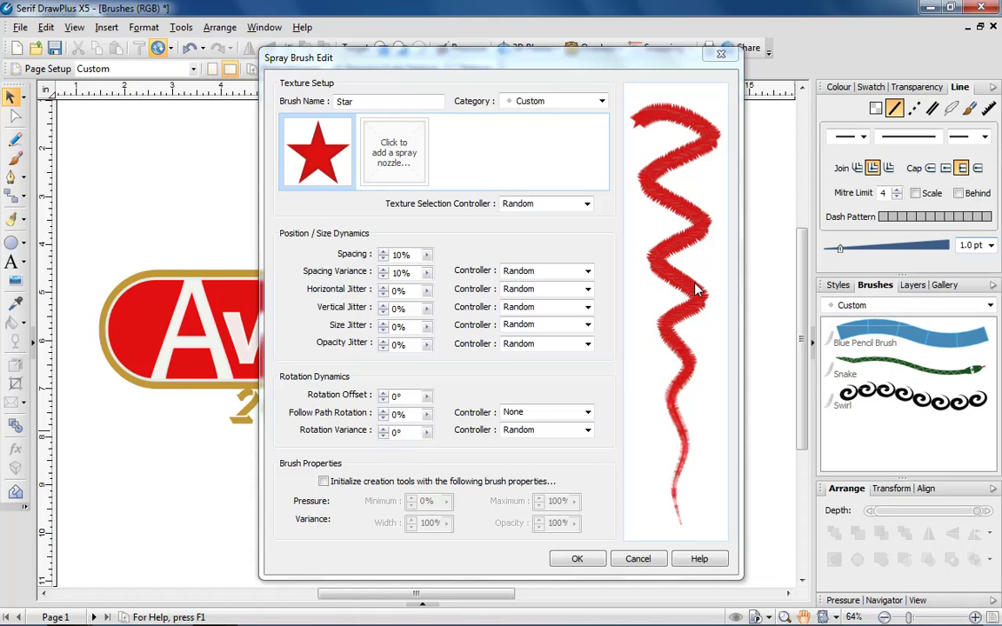
- Give the stars wider spacing, sideways scatter, varied size and opacity, and rotation, then paint a curving star trail around the badge
mouse_move(426, 254)
mouse_down()
mouse_move(442, 273)
mouse_move(571, 283)
mouse_up()
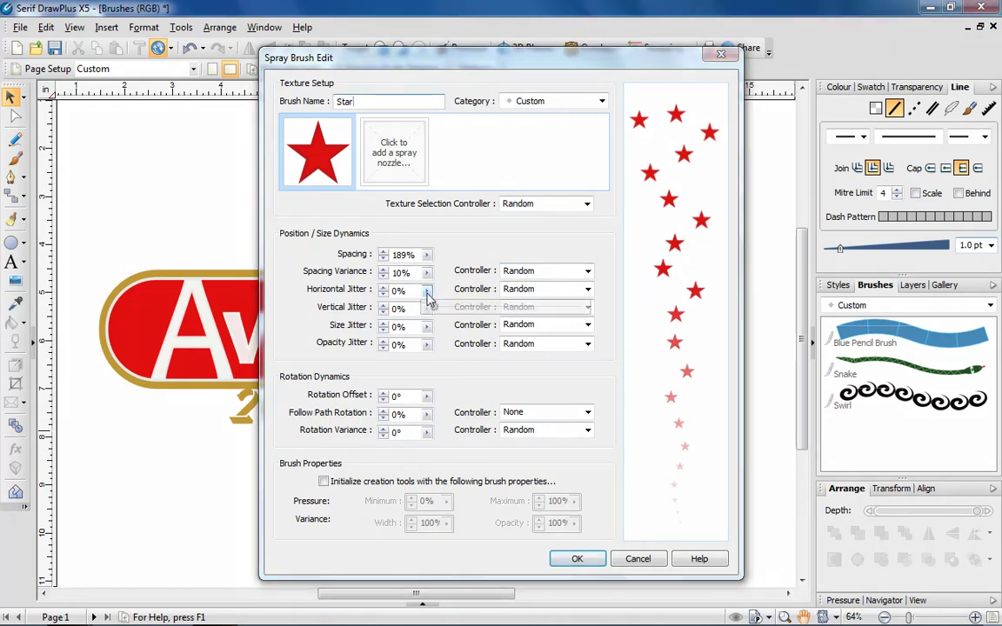
drag(426, 289, 489, 318)
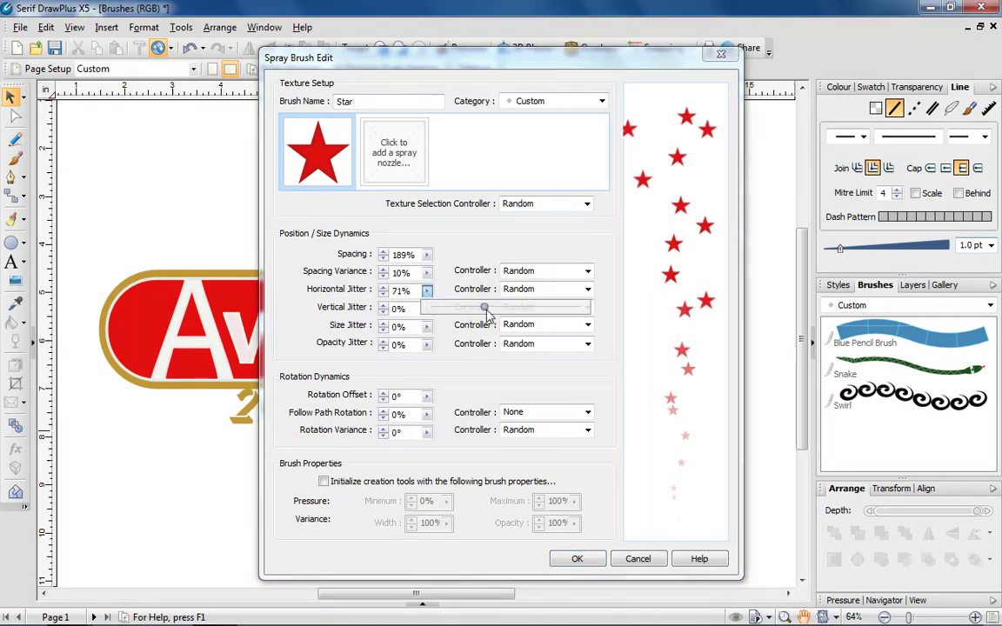
drag(426, 327, 564, 340)
drag(426, 344, 502, 364)
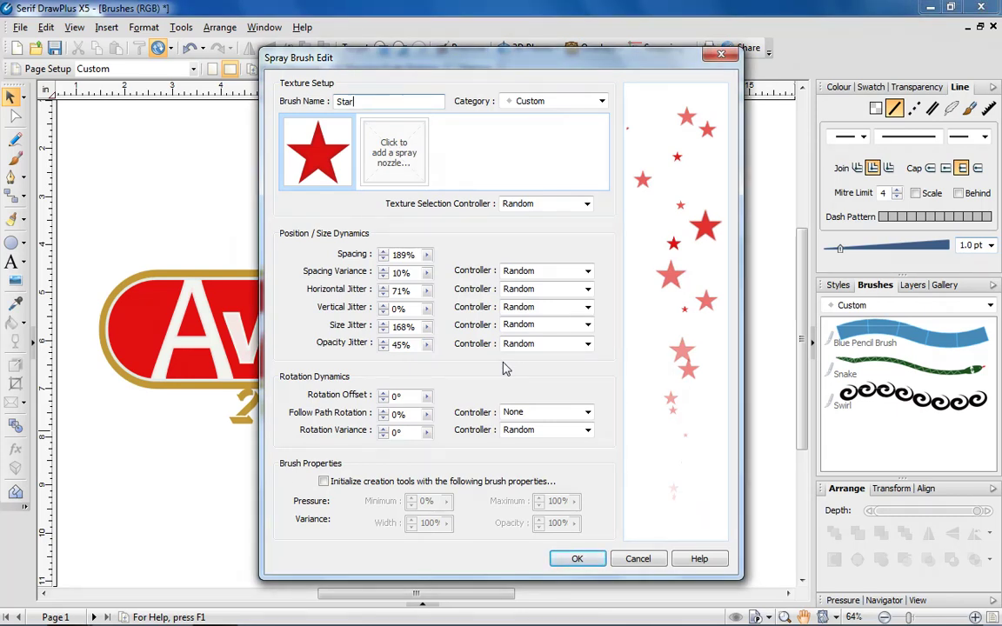
mouse_move(426, 396)
mouse_down()
mouse_move(446, 415)
mouse_move(435, 449)
mouse_move(455, 451)
mouse_up()
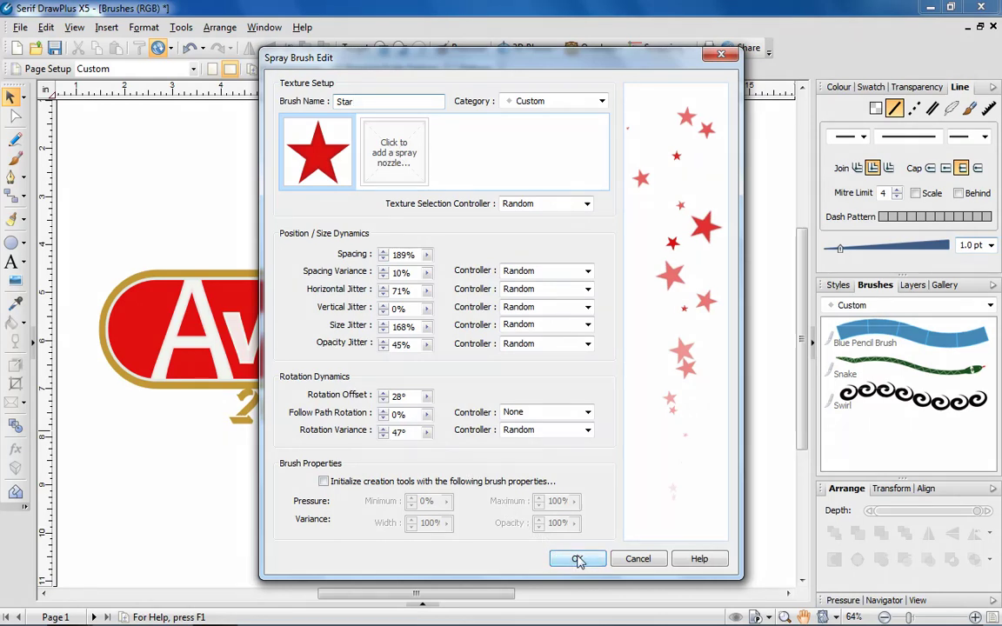
click(578, 559)
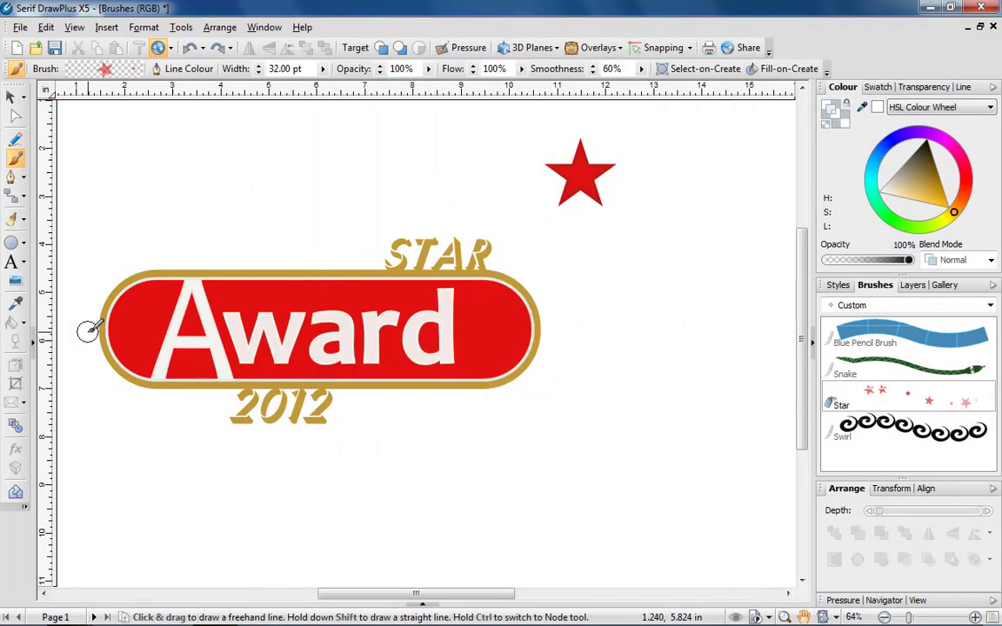
mouse_move(90, 329)
mouse_down()
mouse_move(83, 298)
mouse_move(74, 404)
mouse_move(292, 505)
mouse_move(687, 328)
mouse_move(791, 184)
mouse_up()
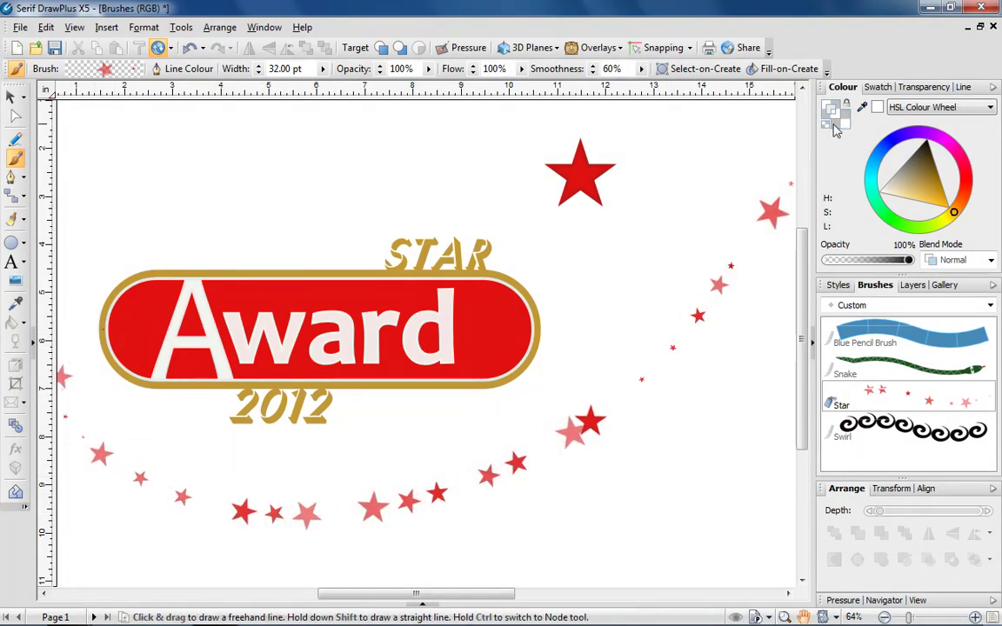